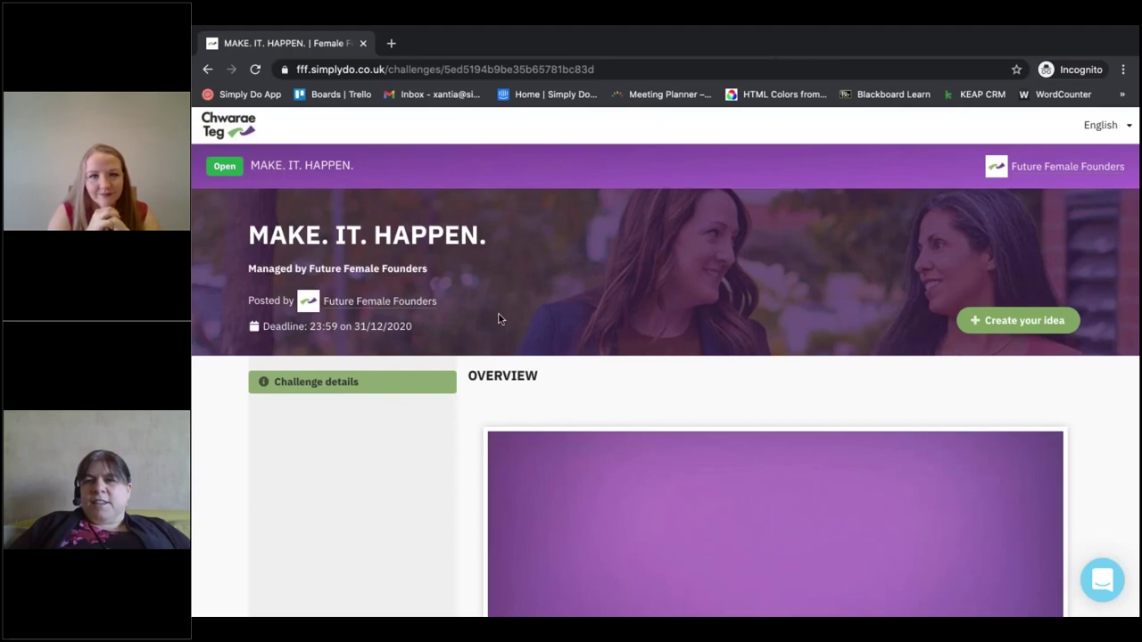
Look over the MAKE. IT. HAPPEN. challenge, start creating an idea for it and continue with the e-mail address.
scroll(499, 318, down, 10)
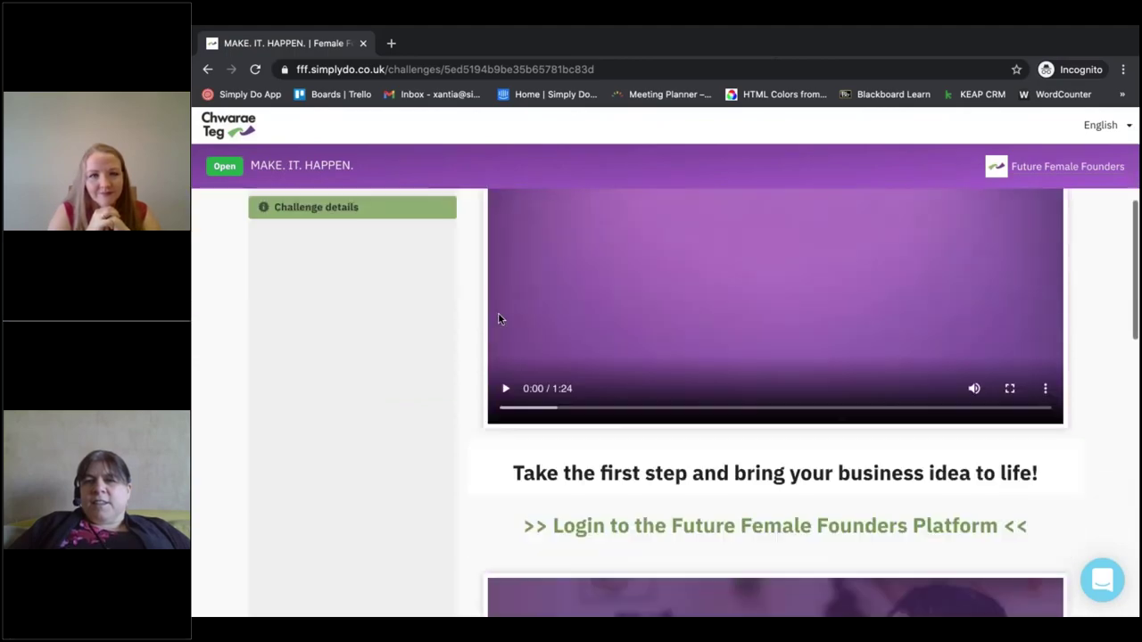
scroll(499, 318, down, 5)
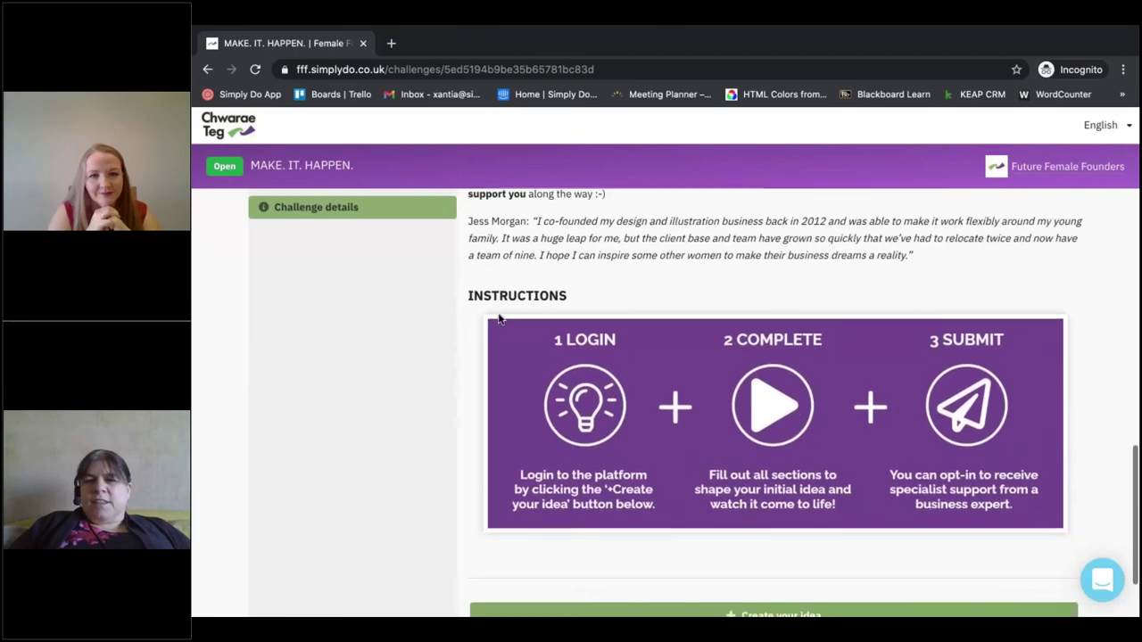
scroll(499, 318, up, 12)
scroll(499, 318, up, 3)
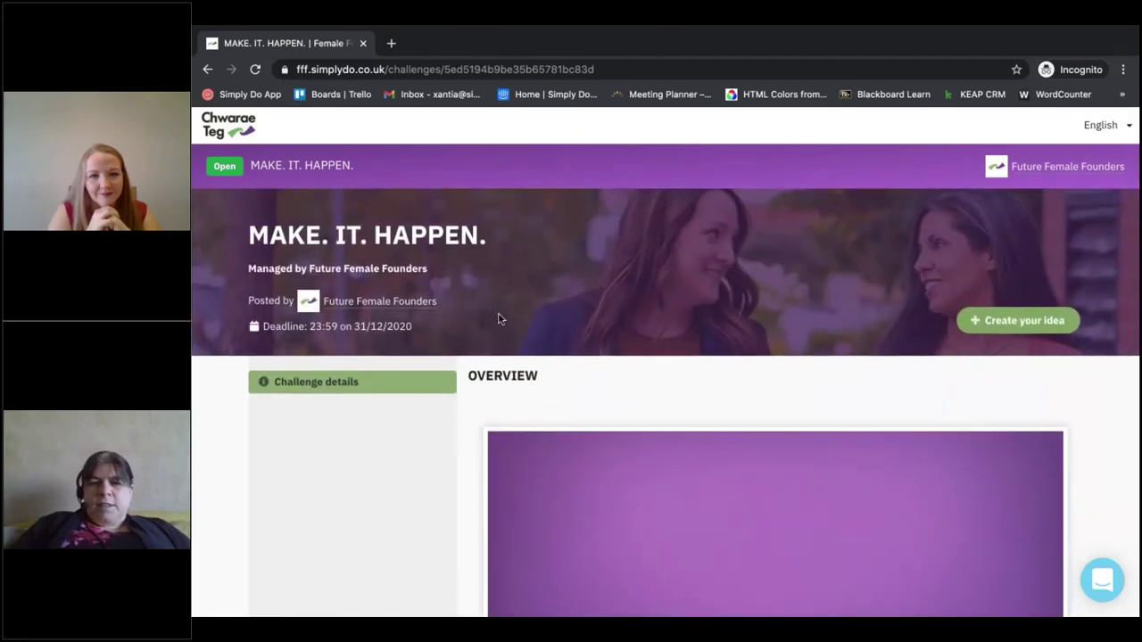
click(997, 326)
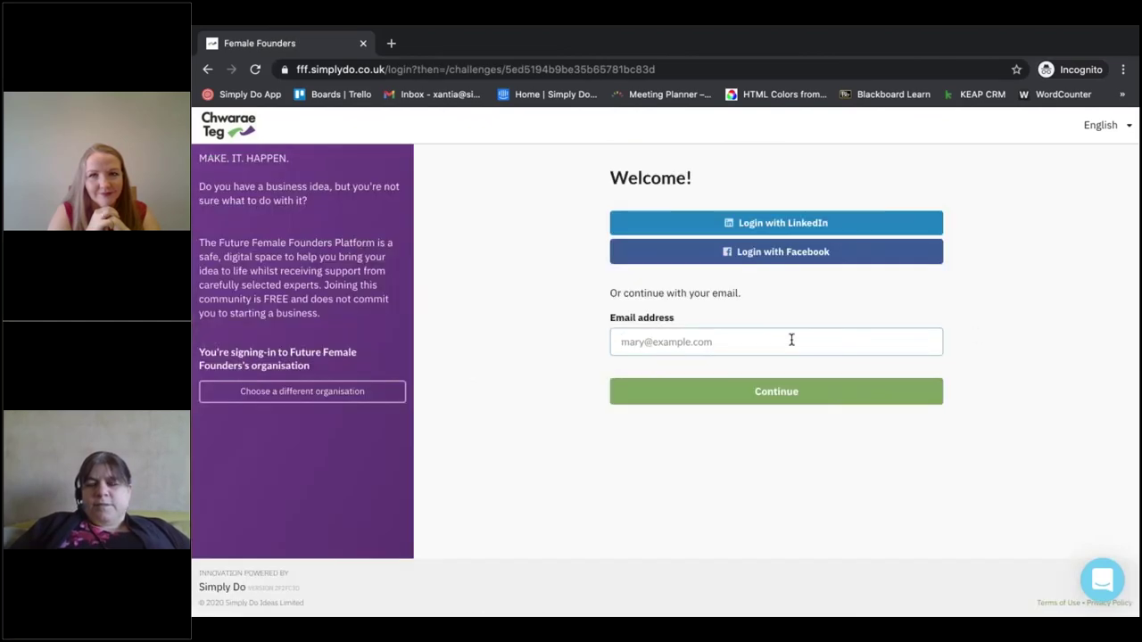
text(webi)
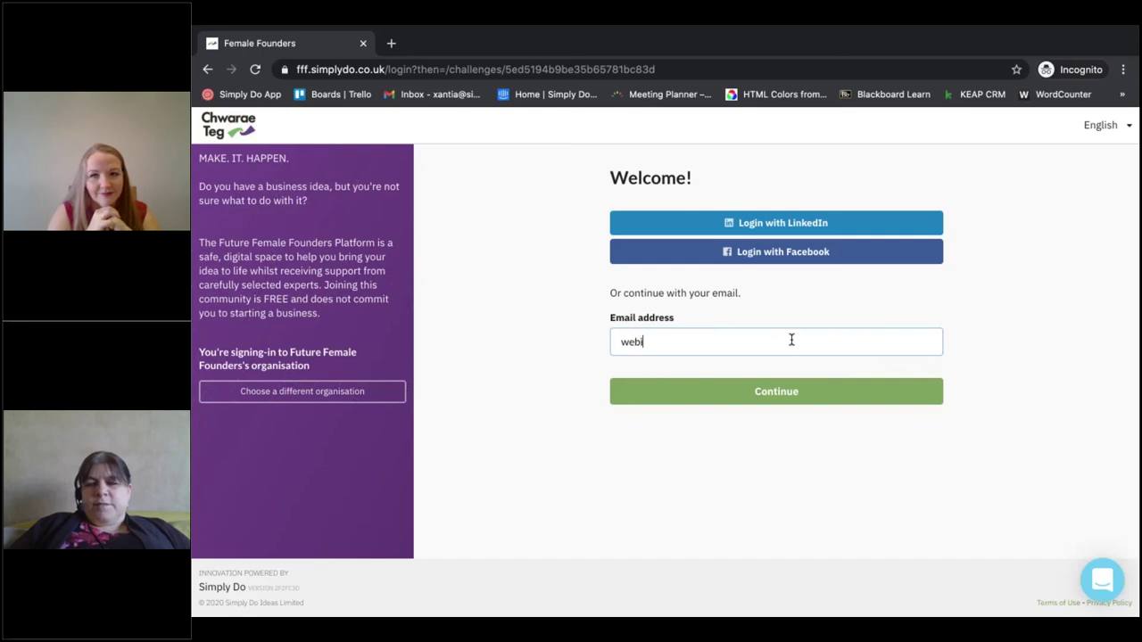
text(nar@)
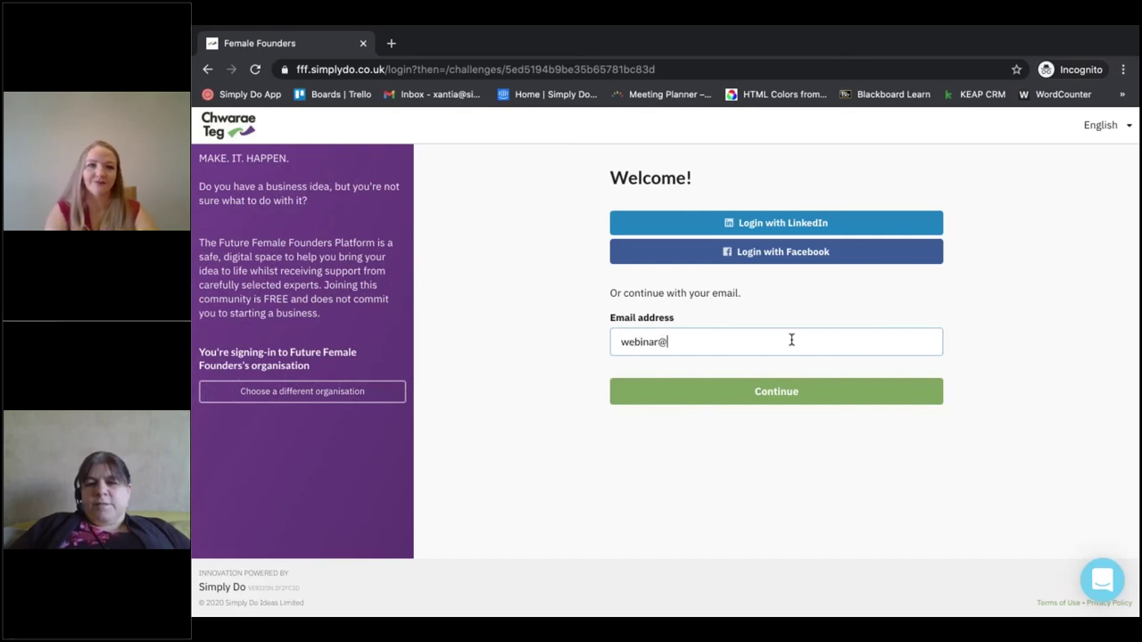
text(test.co.uk)
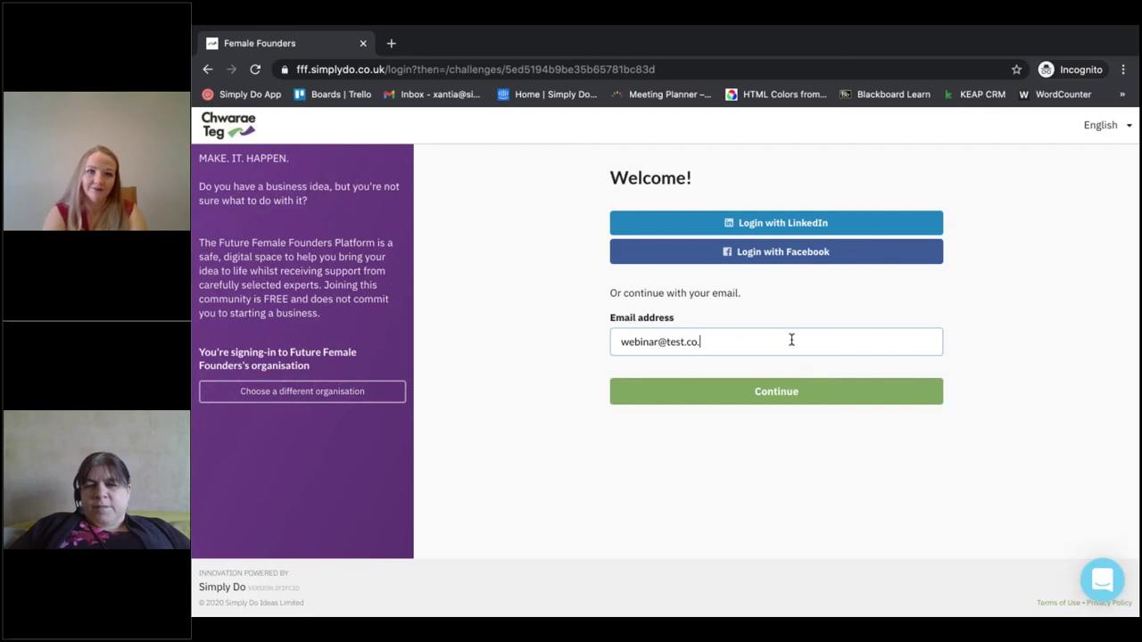
click(792, 398)
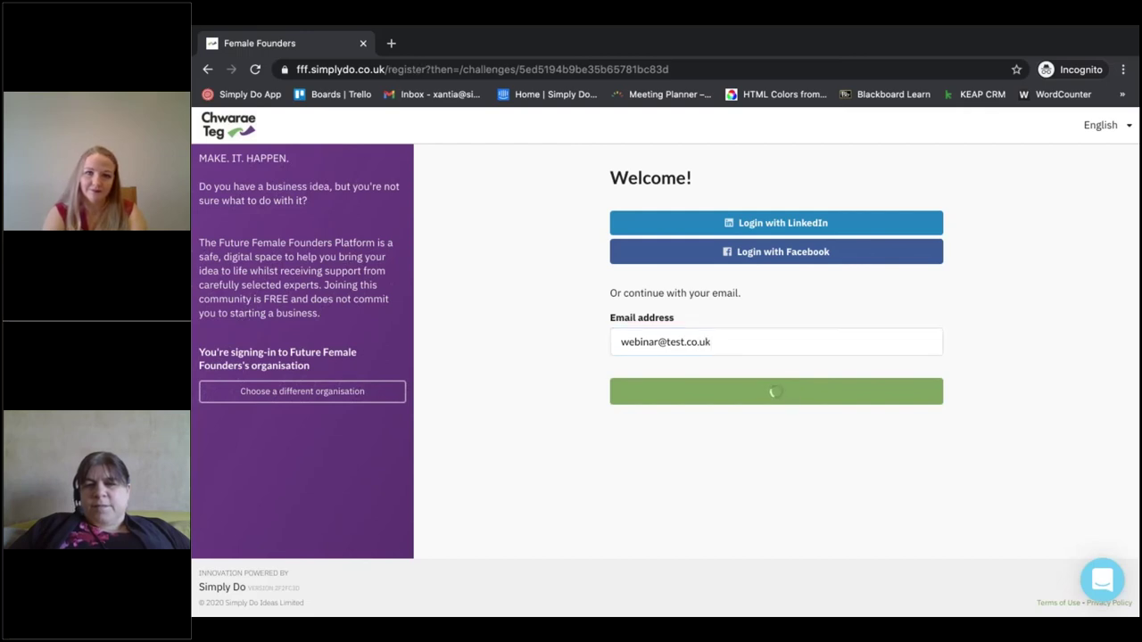
Agree to the Simply Do terms and privacy policy and fill in the first and last name for the account.
click(566, 355)
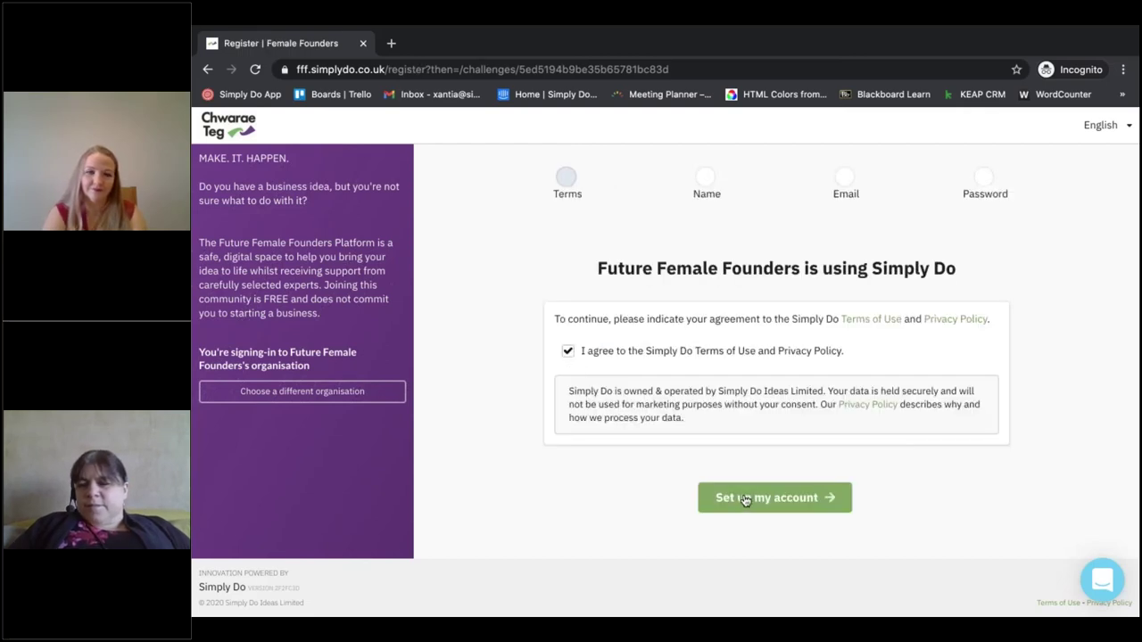
click(744, 500)
text(Xantia)
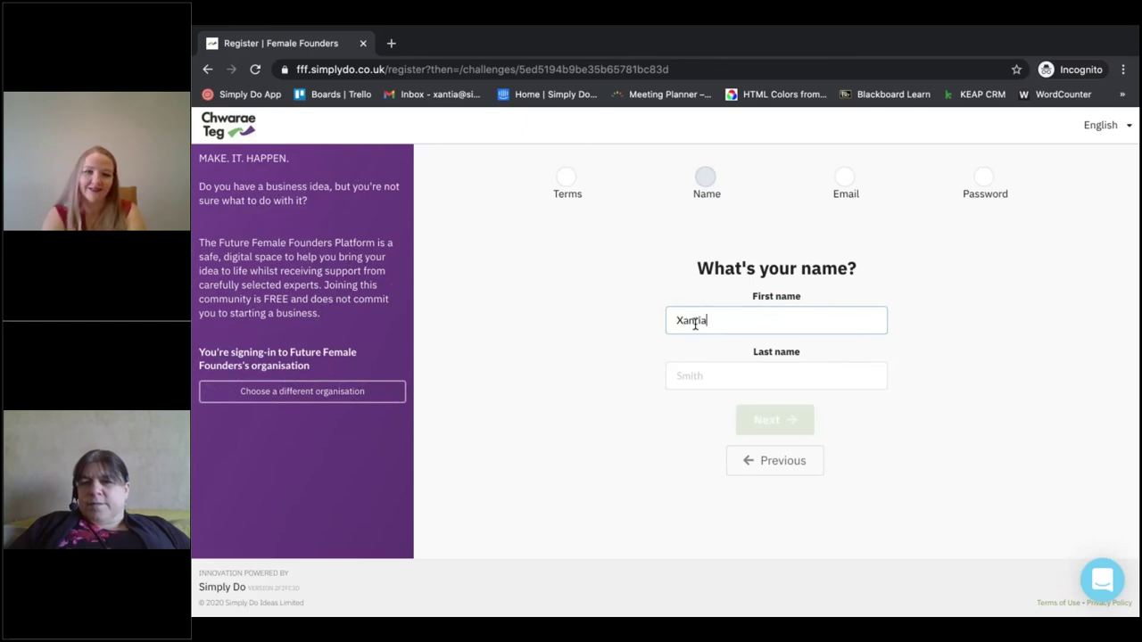
key(Tab)
text(Webinar)
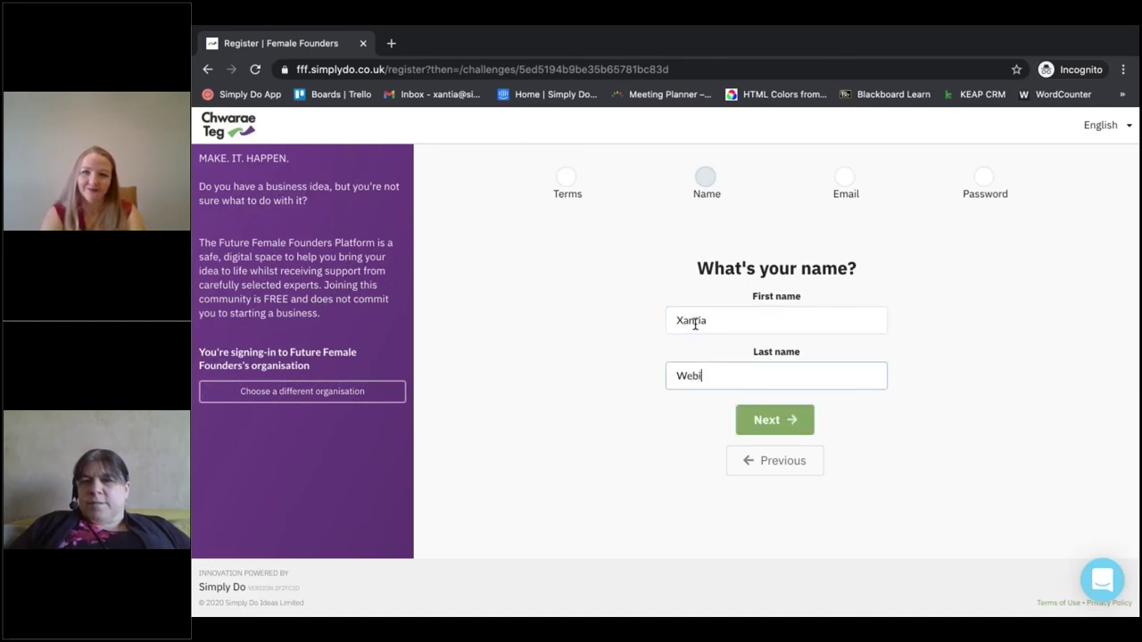
click(765, 420)
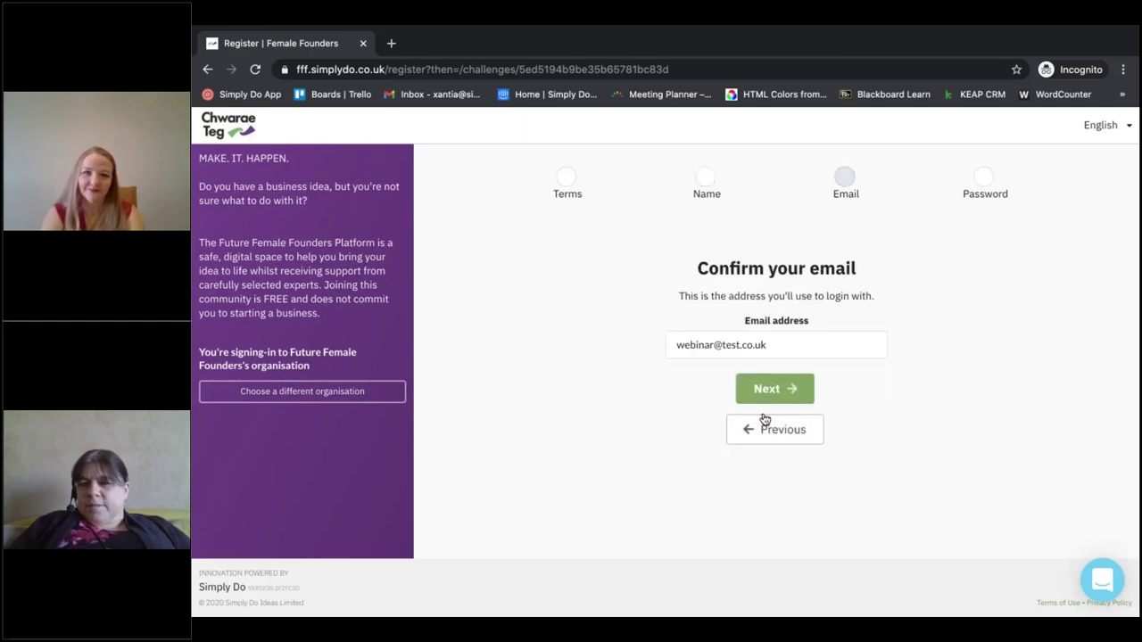
Confirm the login e-mail, enter the account password and register the account.
click(761, 389)
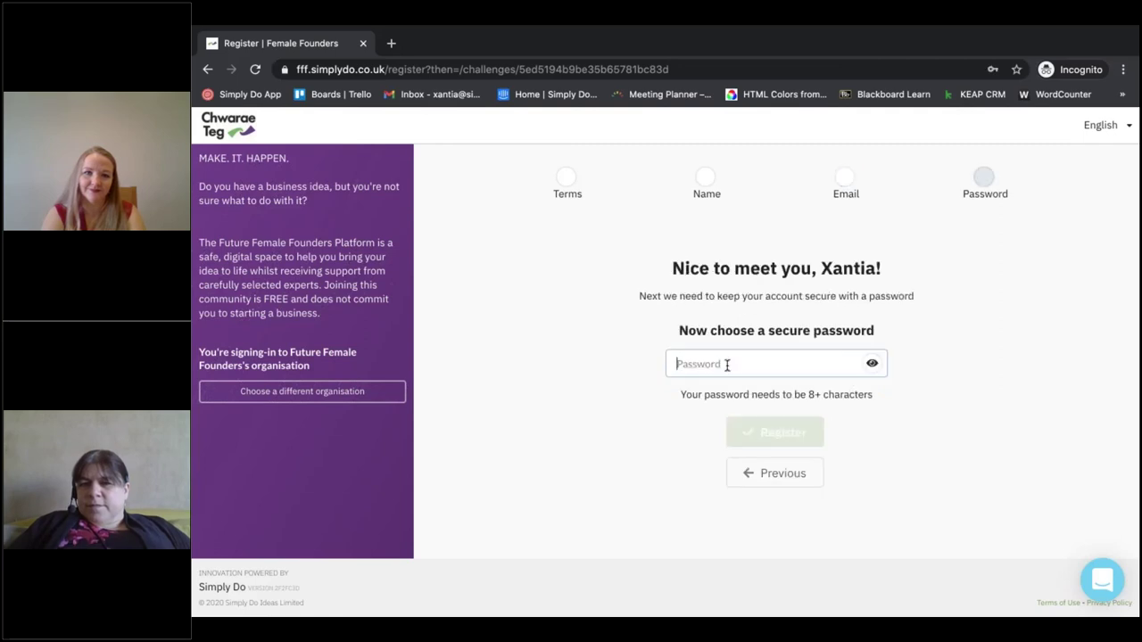
text(•••••••••)
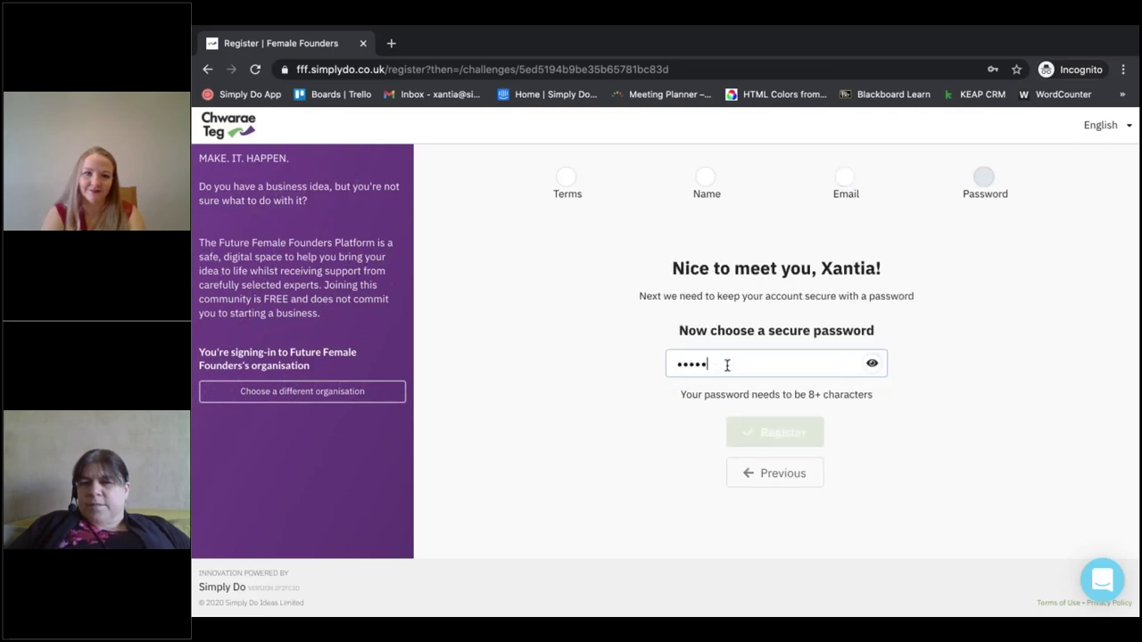
click(751, 440)
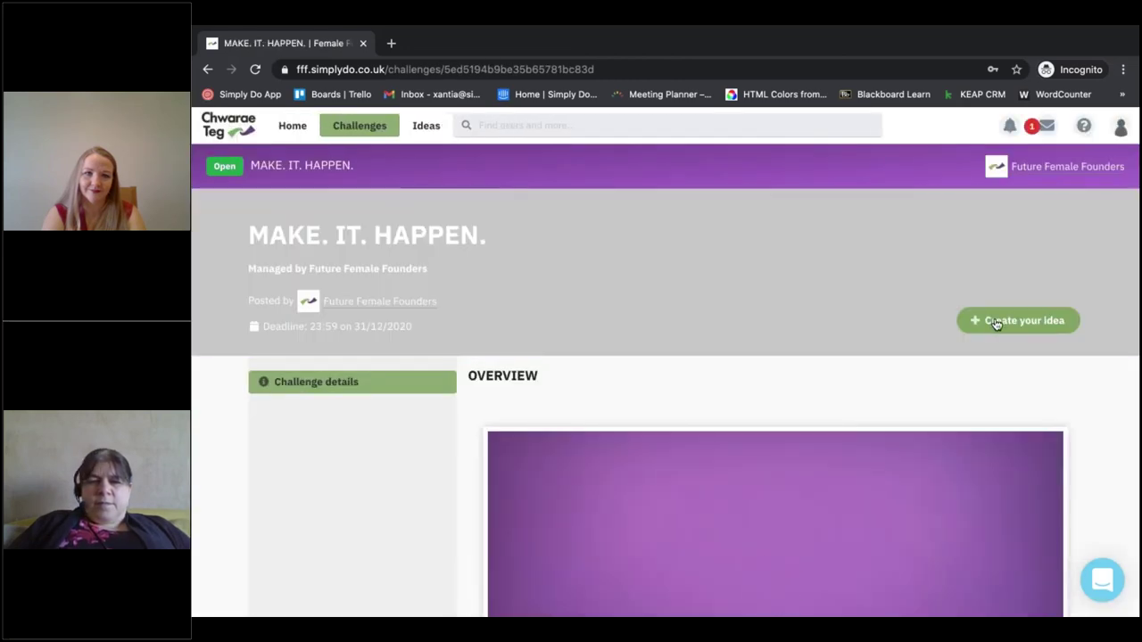
Create a new idea draft for the MAKE. IT. HAPPEN. challenge and review the fields of its Concept section.
click(996, 323)
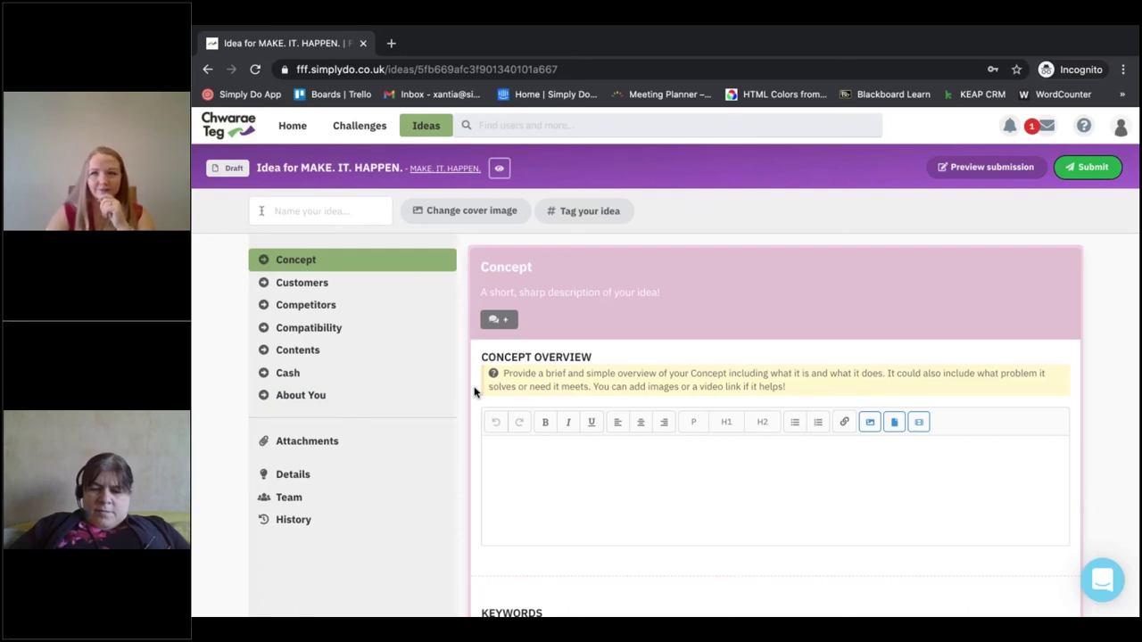
scroll(473, 390, down, 3)
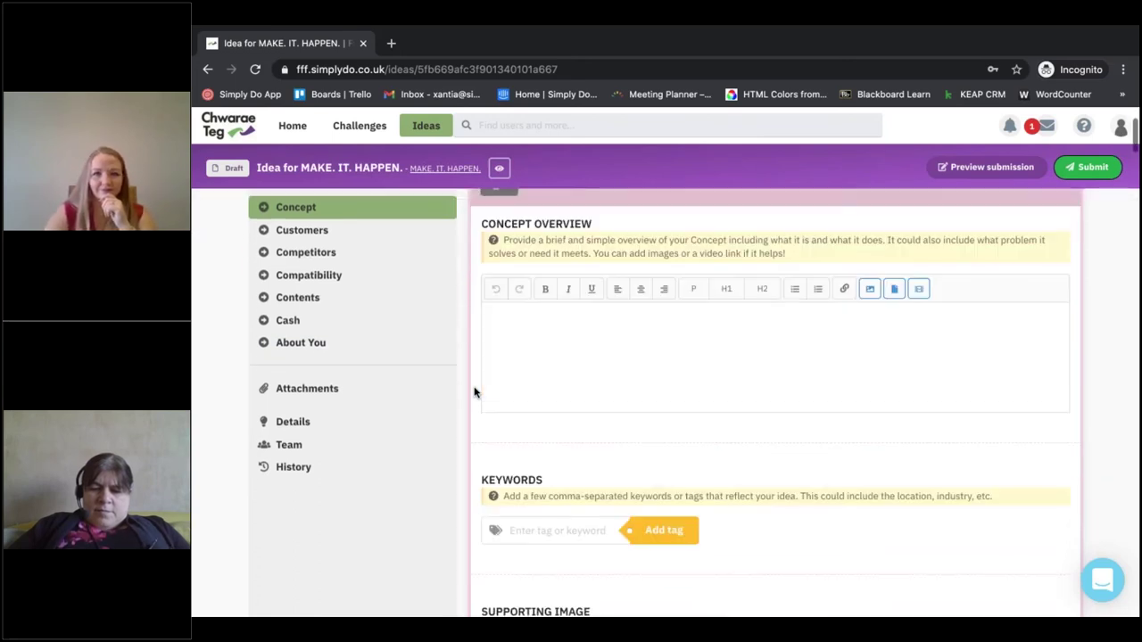
scroll(472, 390, up, 2)
click(524, 381)
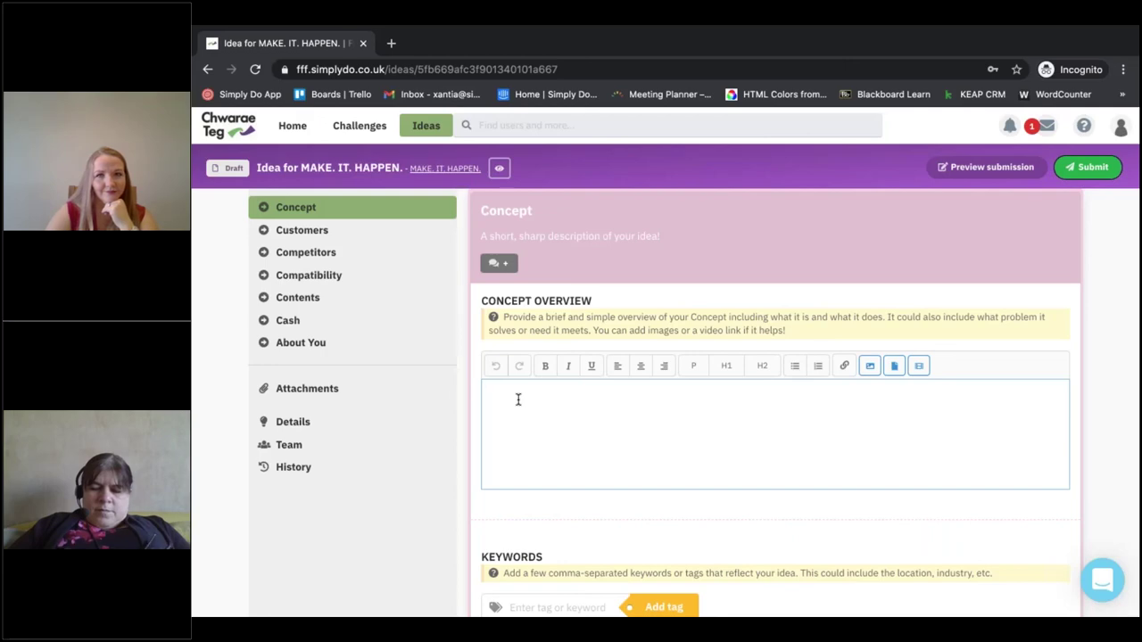
scroll(517, 398, down, 3)
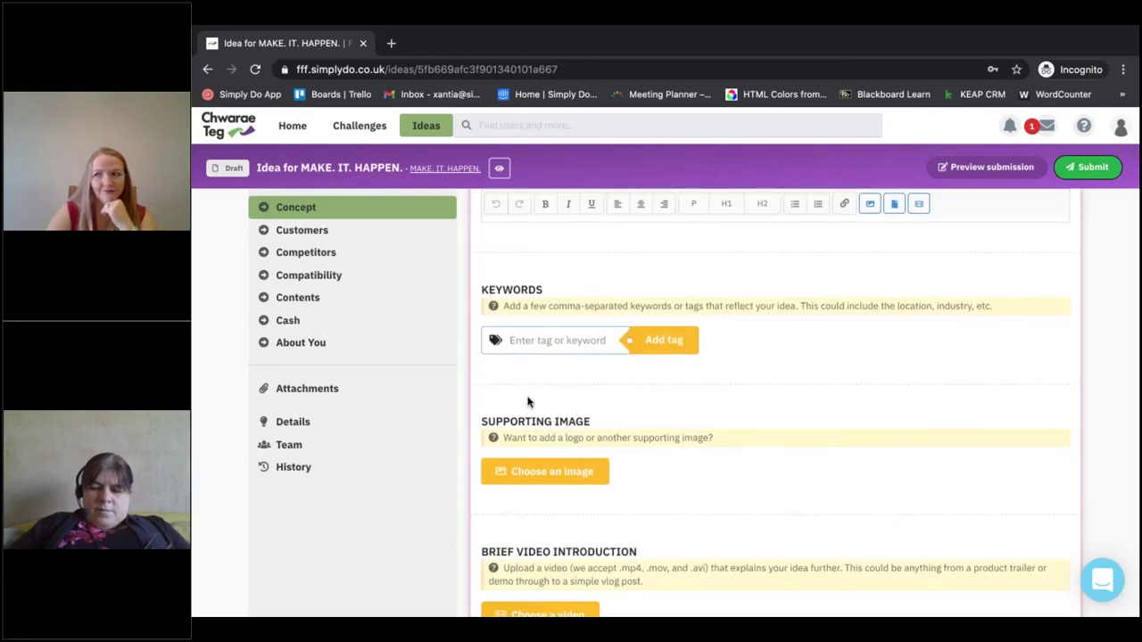
scroll(528, 400, down, 2)
Search online for "dog" as the Concept section's supporting image and cancel the image selection.
click(546, 329)
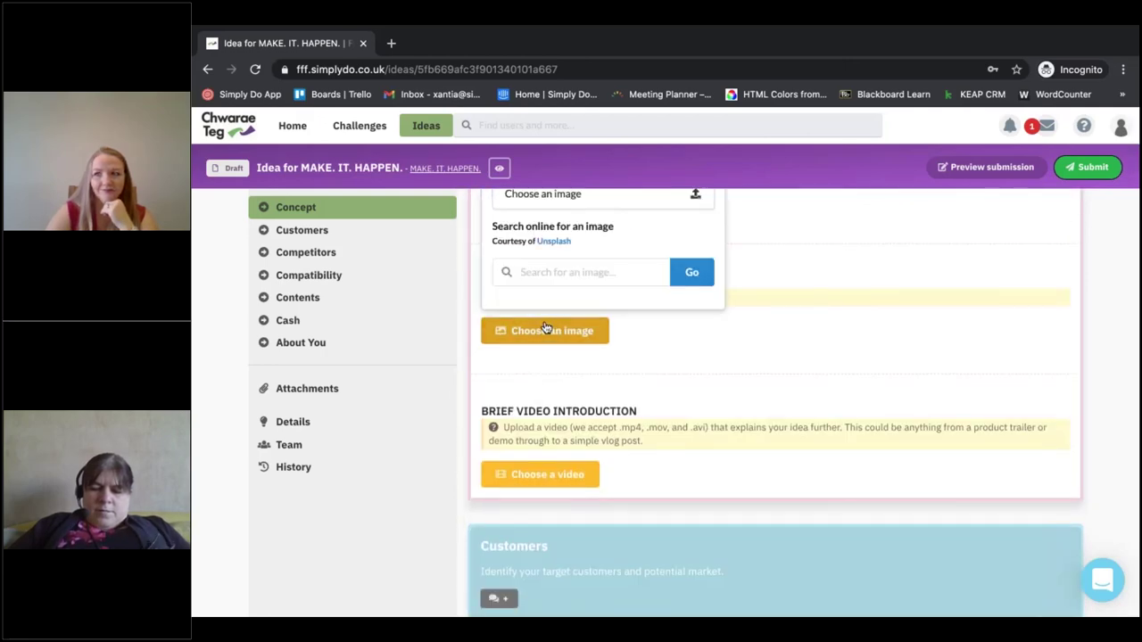
scroll(546, 330, up, 1)
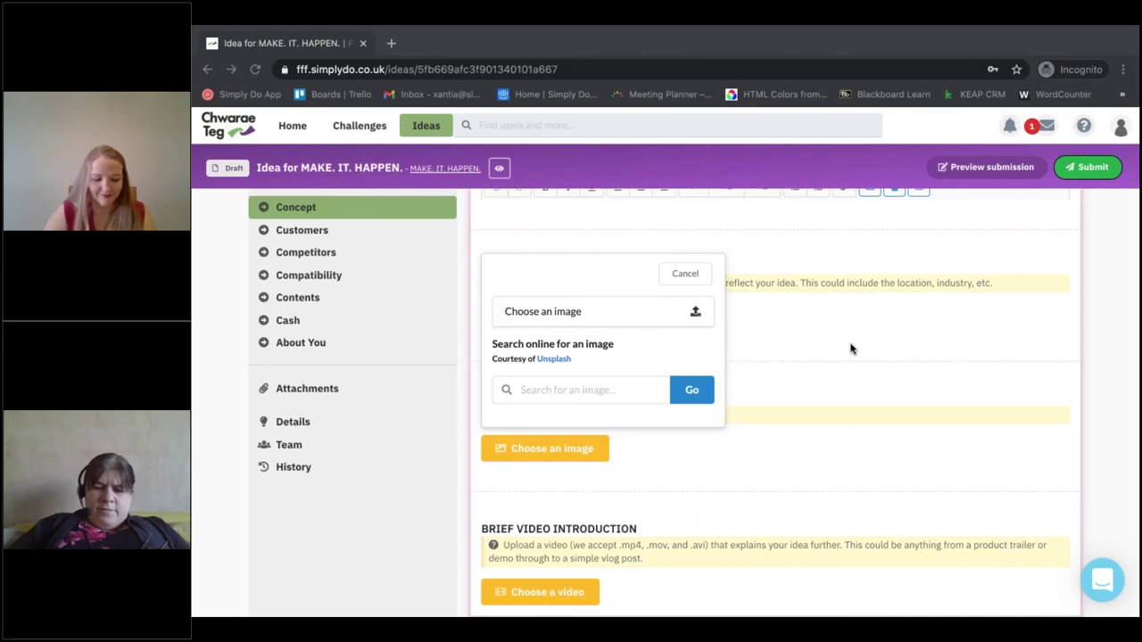
click(566, 388)
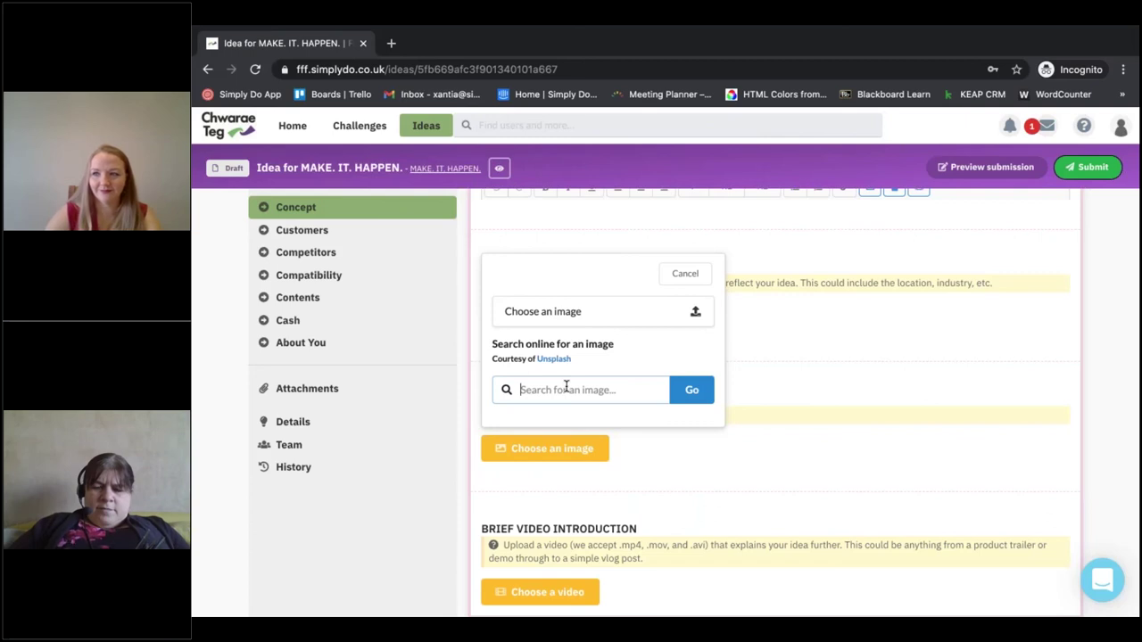
text(dog)
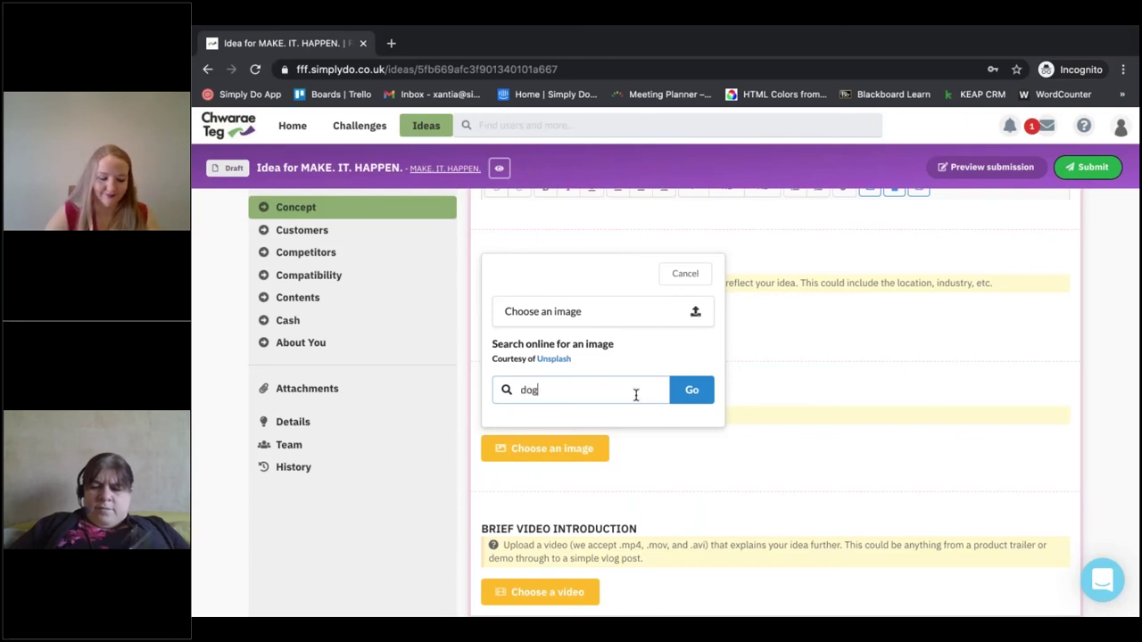
click(693, 391)
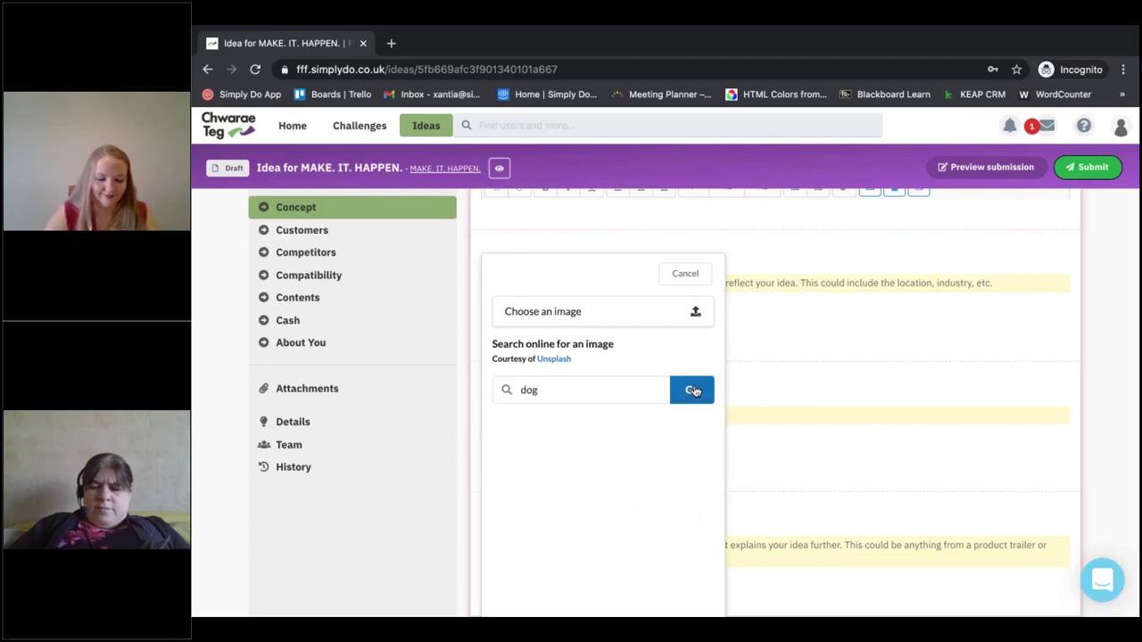
scroll(615, 418, down, 2)
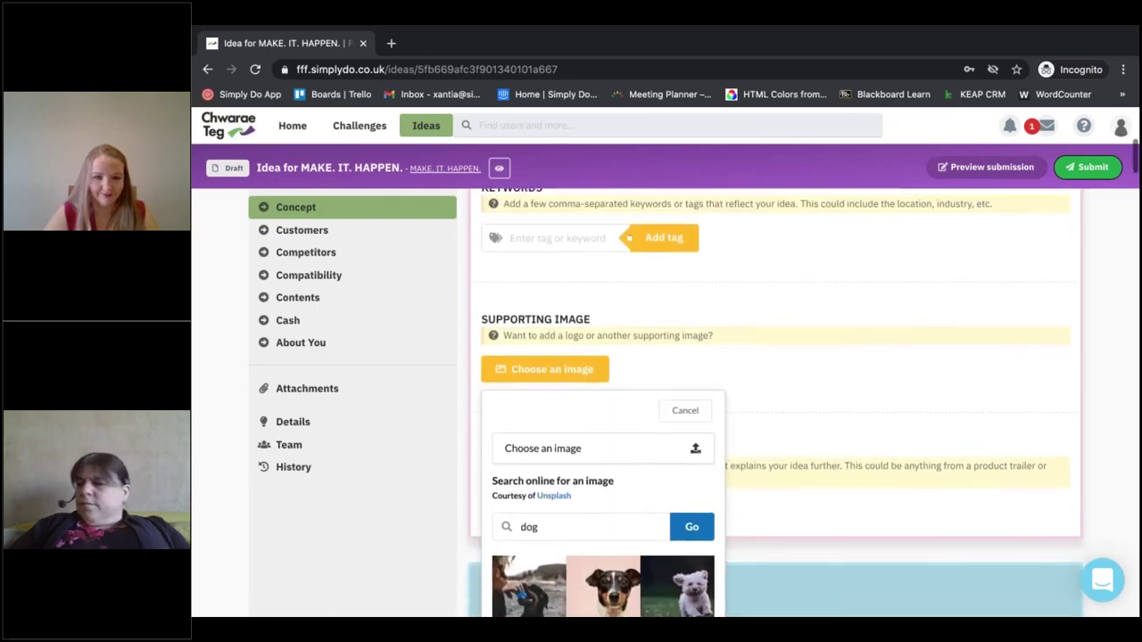
drag(544, 402, 507, 399)
key(BackSpace)
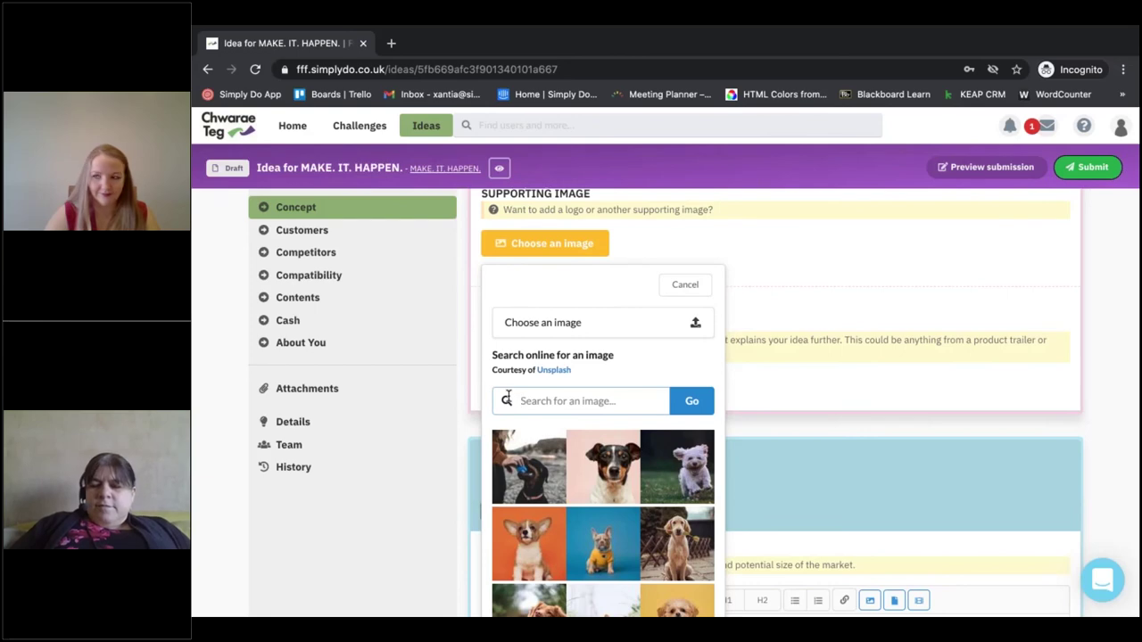
click(816, 270)
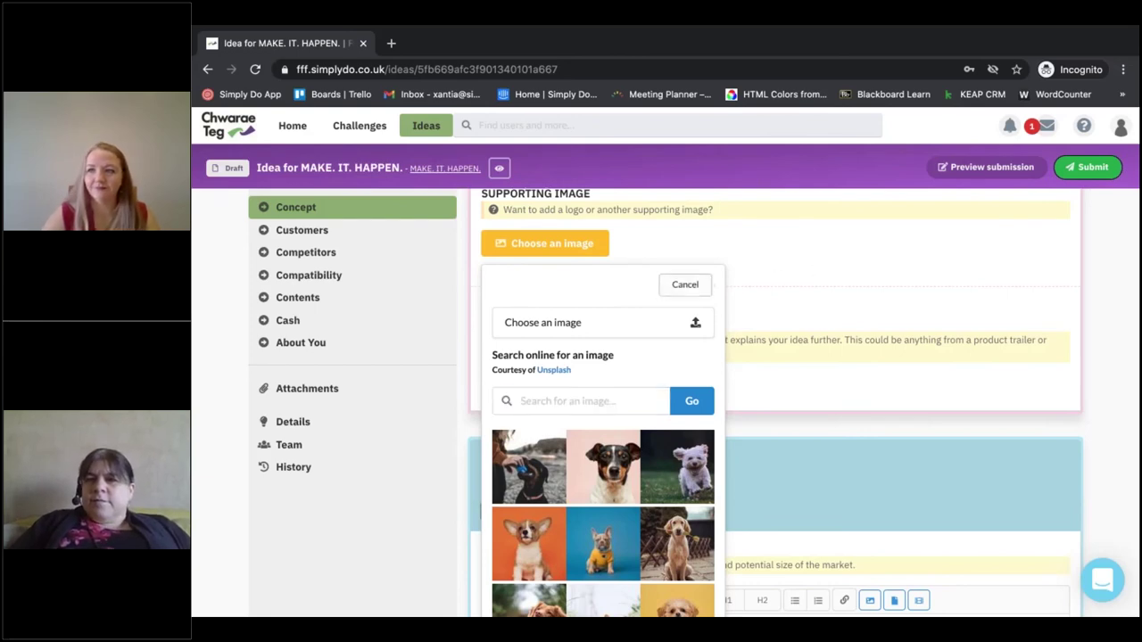
click(689, 283)
Examine the Customers section's overview, customer profiles and marketing fields, and the competitor profiles in the Competitors section.
scroll(775, 401, down, 3)
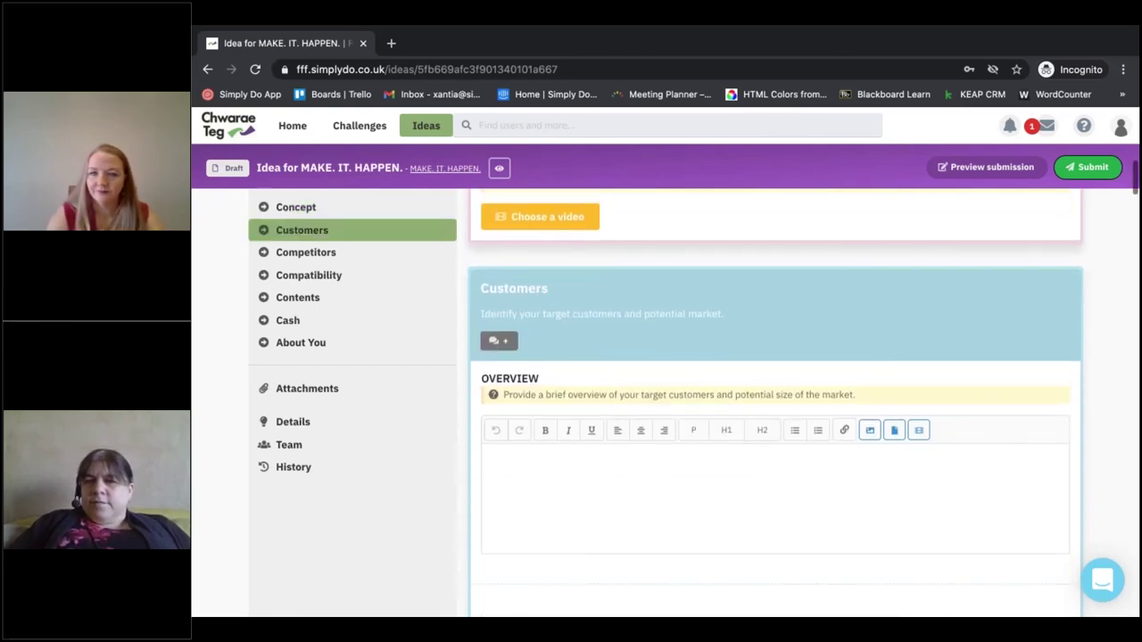
scroll(774, 402, down, 1)
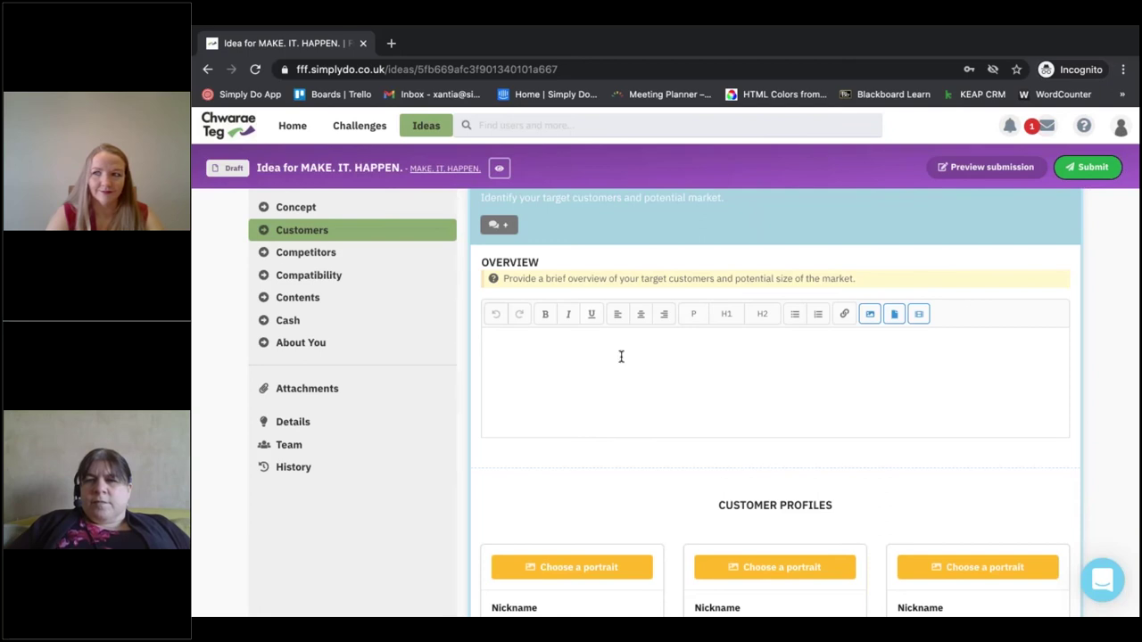
scroll(607, 361, down, 3)
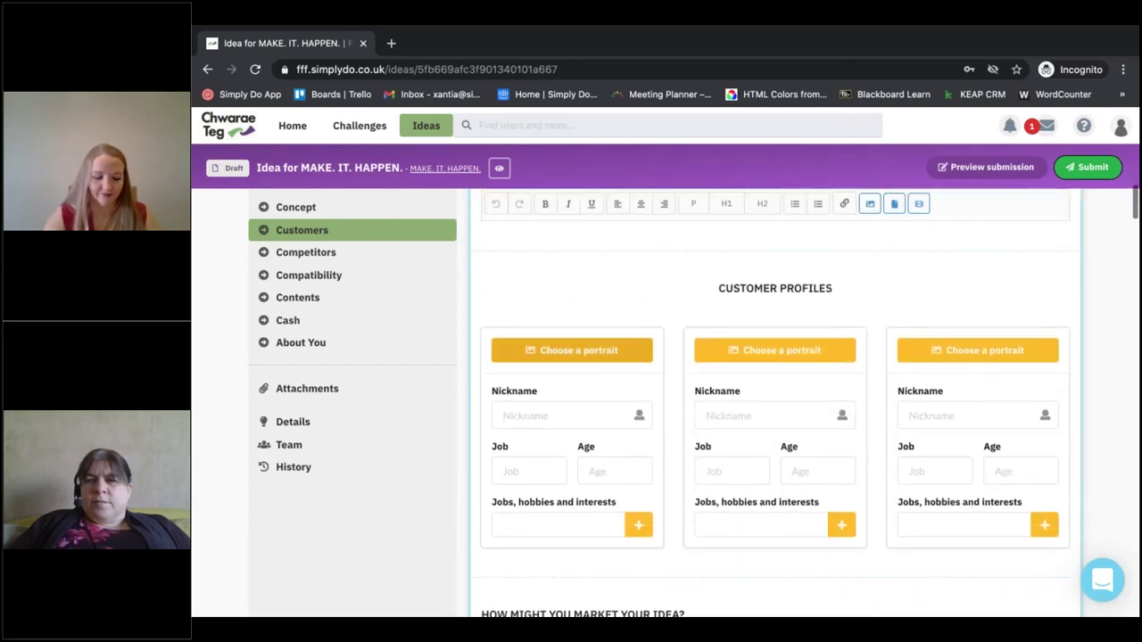
scroll(464, 373, down, 1)
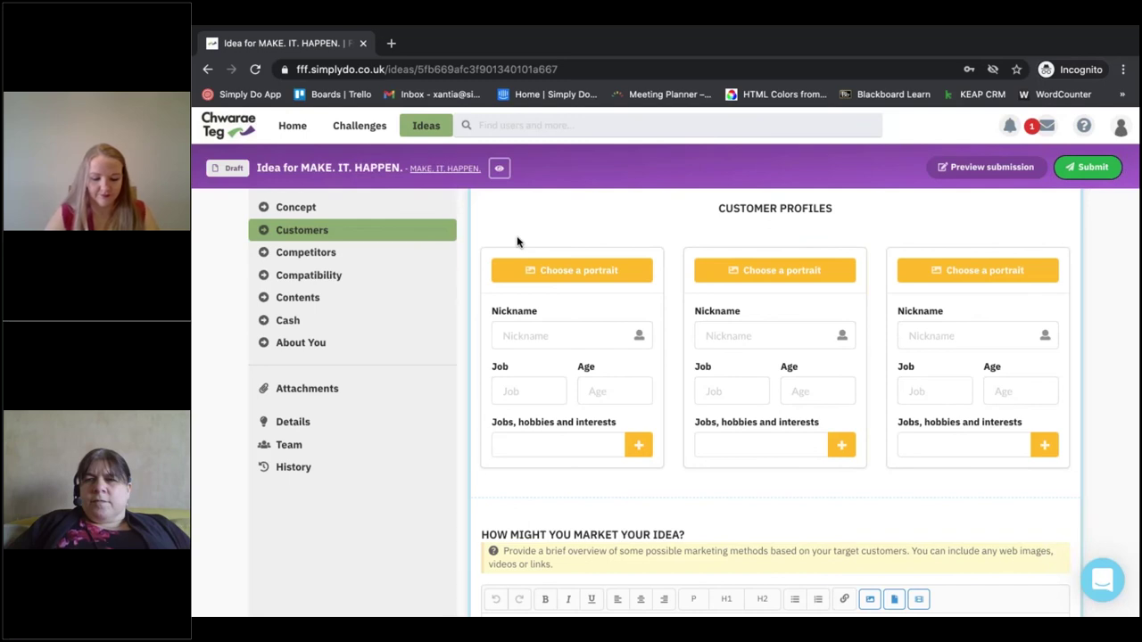
scroll(518, 242, down, 3)
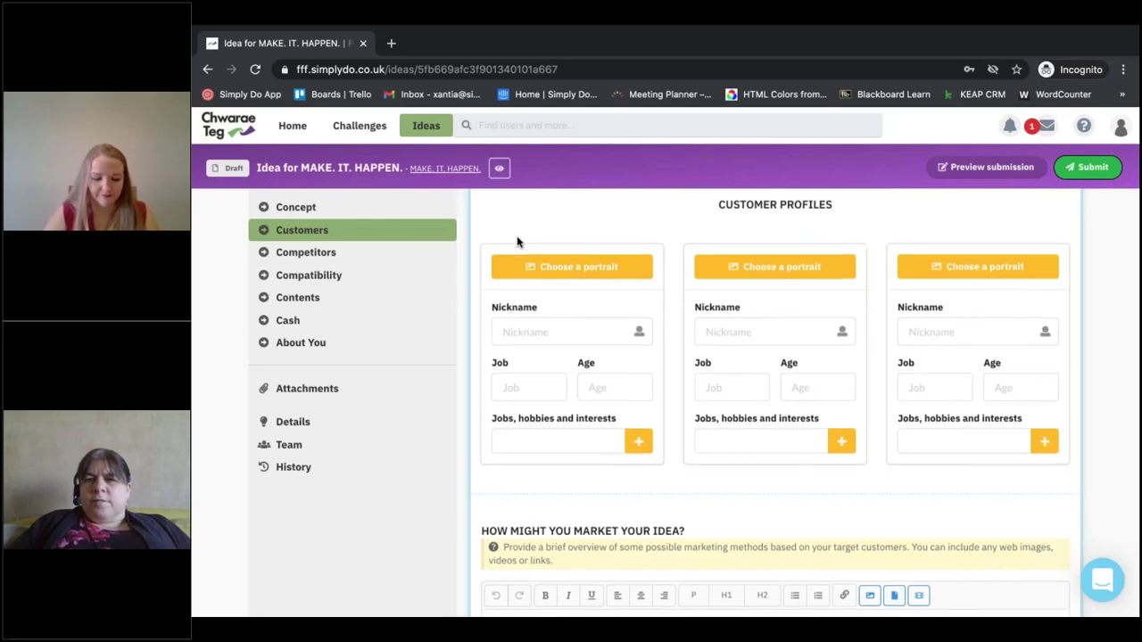
scroll(518, 242, down, 1)
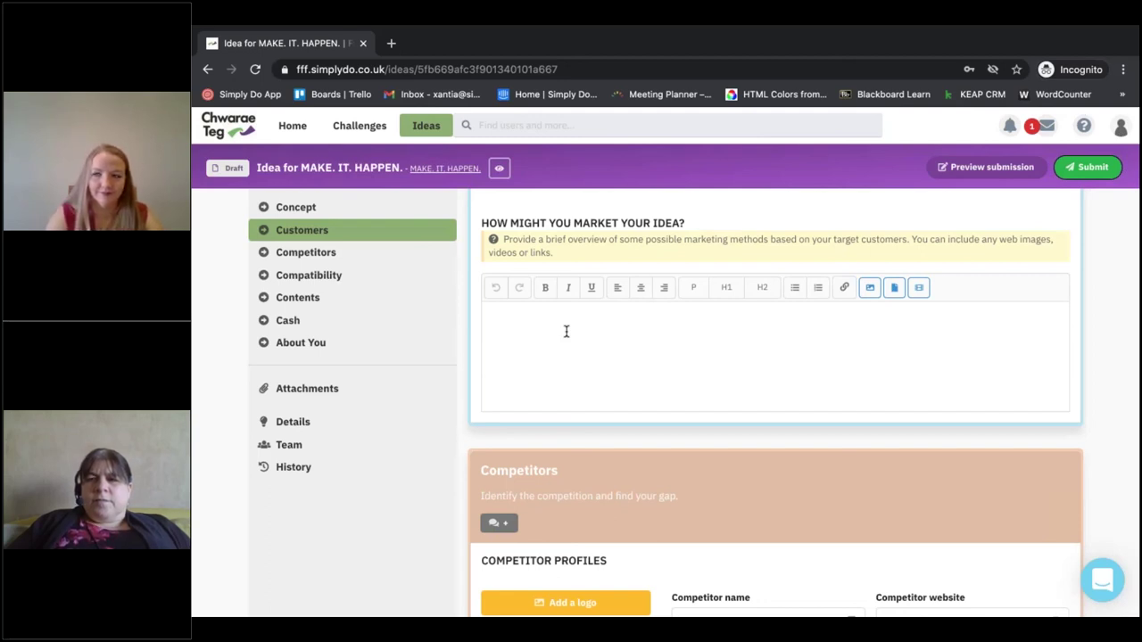
scroll(566, 331, down, 3)
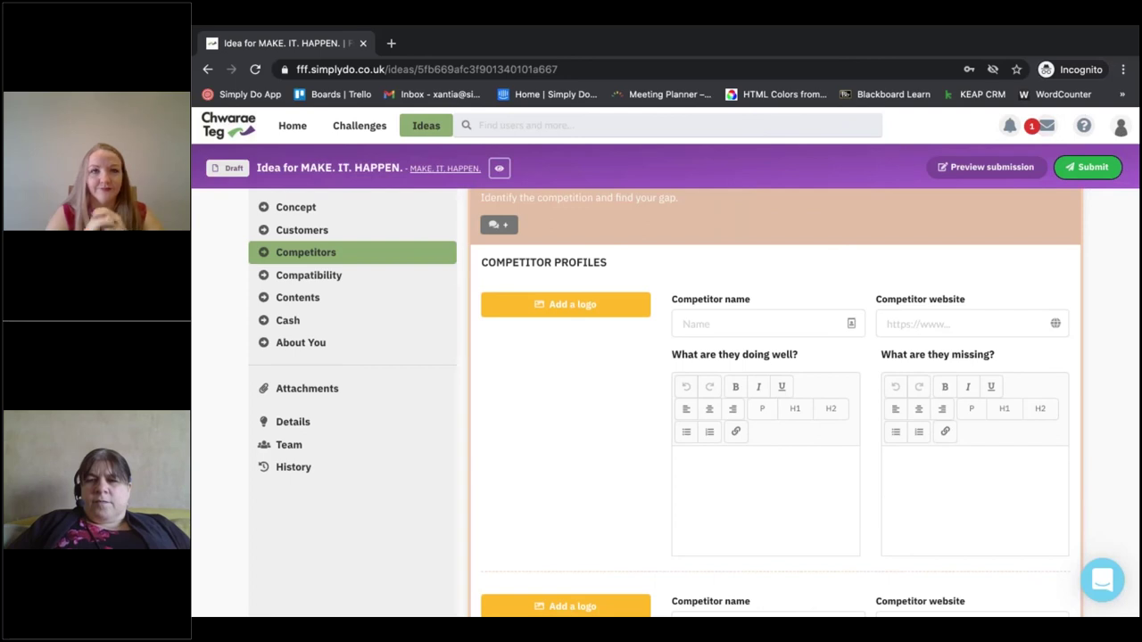
scroll(774, 401, down, 2)
scroll(758, 340, down, 3)
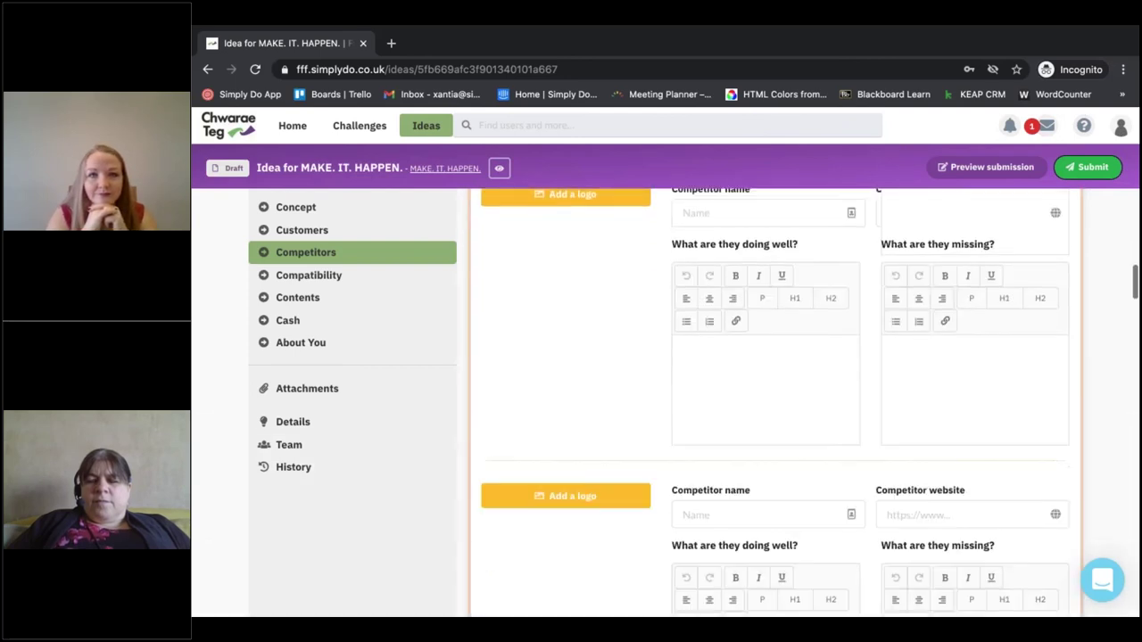
Examine the remaining competitor profiles and the "How are you better?" field of the Competitors section.
scroll(759, 340, down, 3)
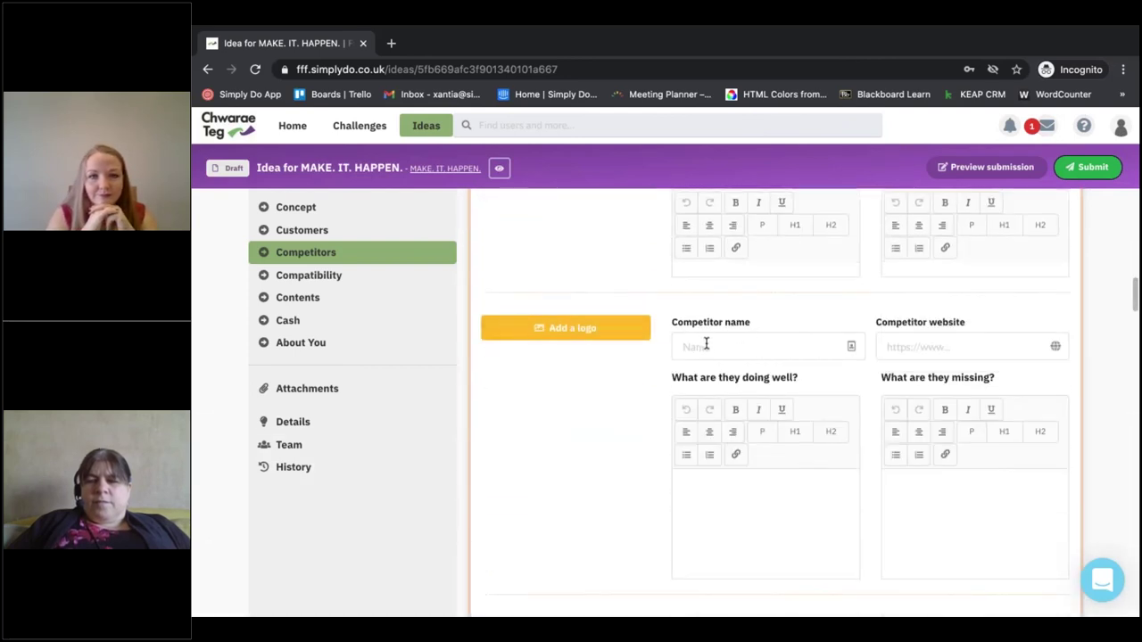
click(712, 495)
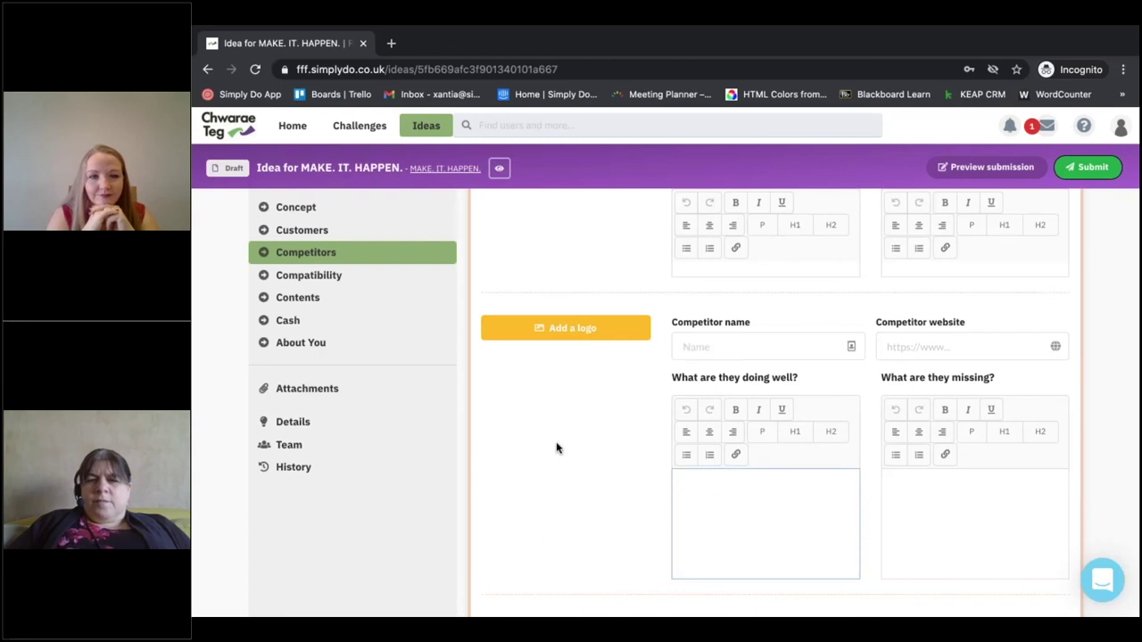
scroll(557, 448, down, 4)
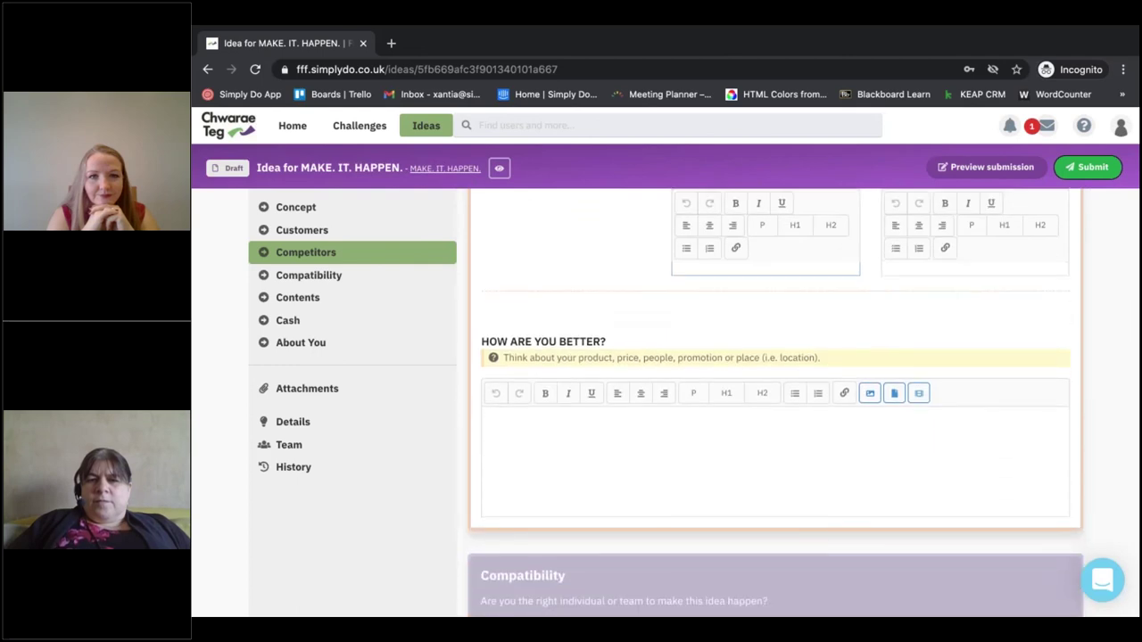
In the Compatibility section, rate Passion 6, Network 9 and Planning 2, and place the cursor in Planning's justification field.
scroll(776, 401, down, 5)
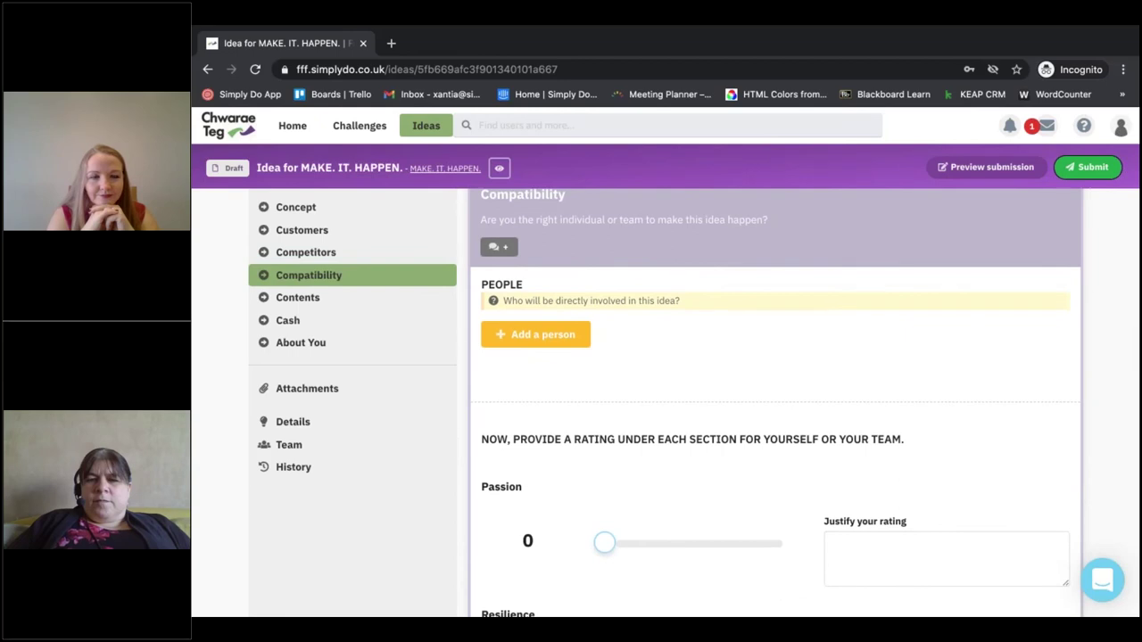
scroll(775, 402, down, 2)
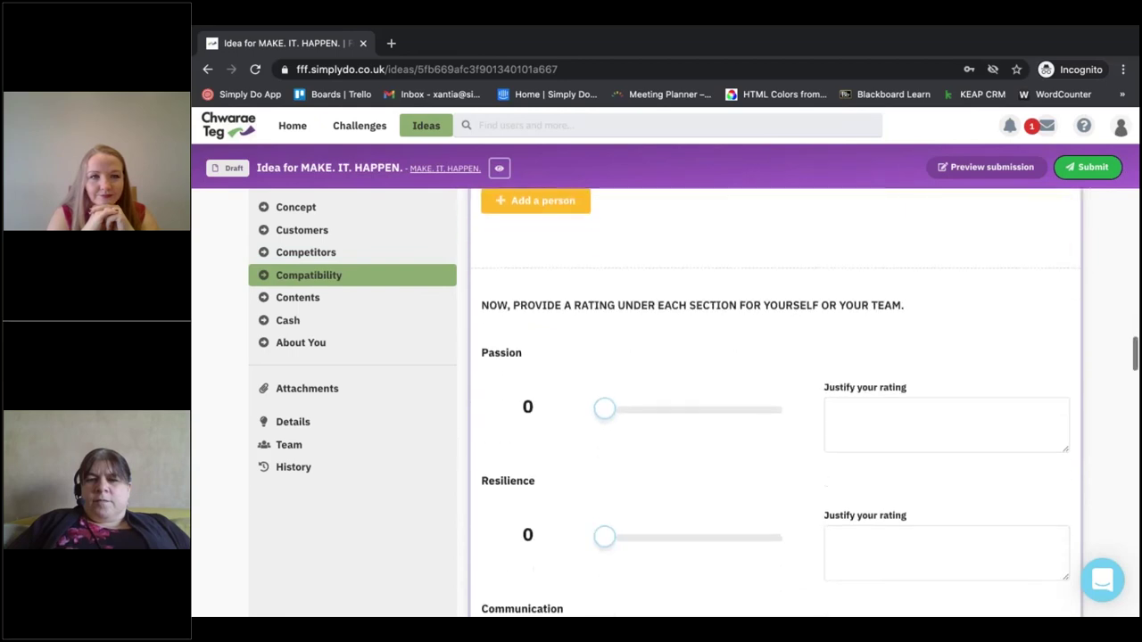
click(713, 380)
scroll(685, 439, down, 1)
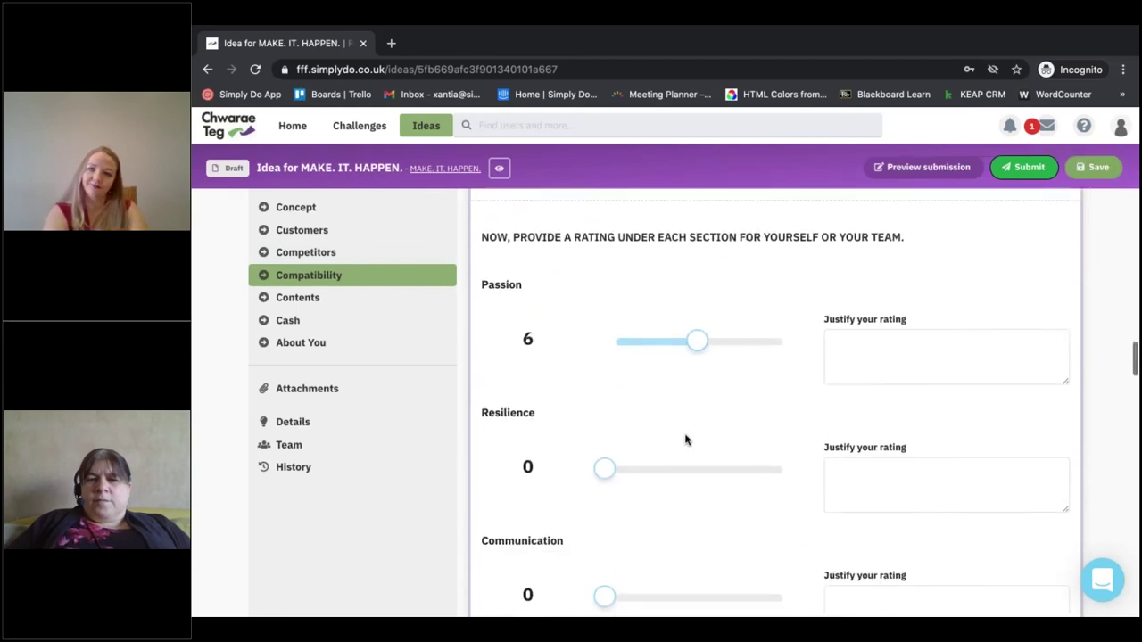
scroll(685, 439, down, 3)
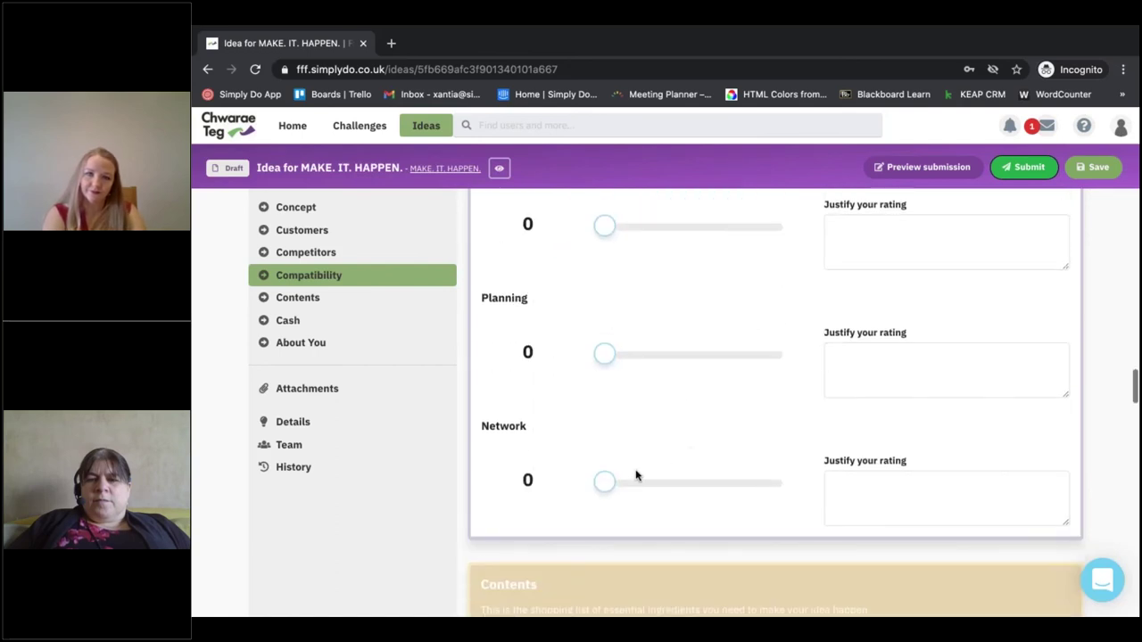
drag(604, 481, 752, 482)
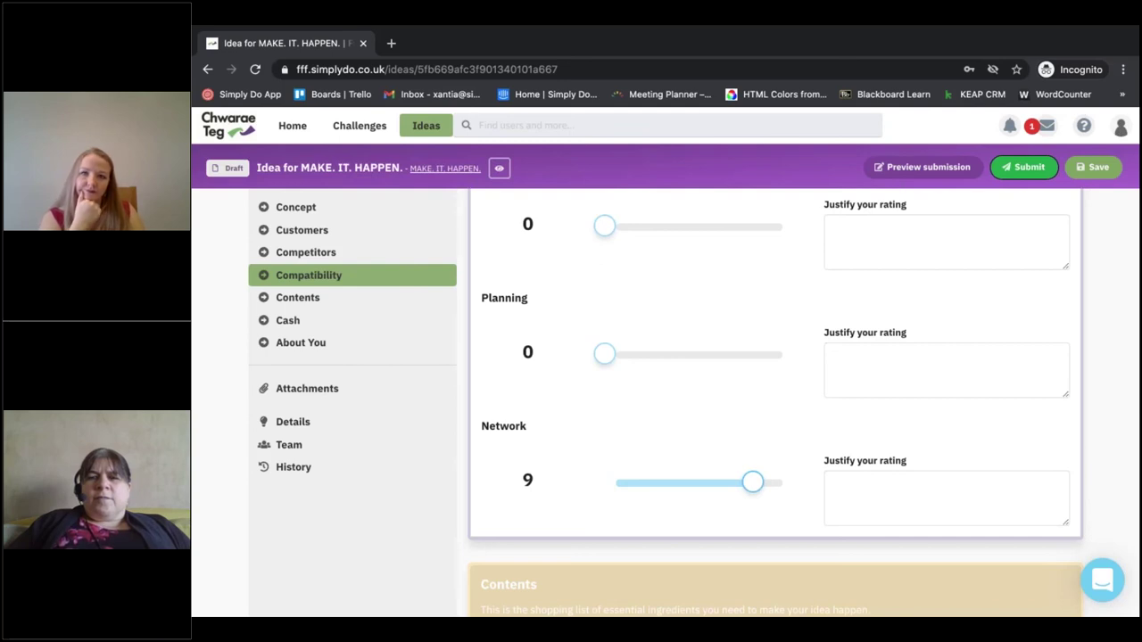
scroll(648, 454, up, 1)
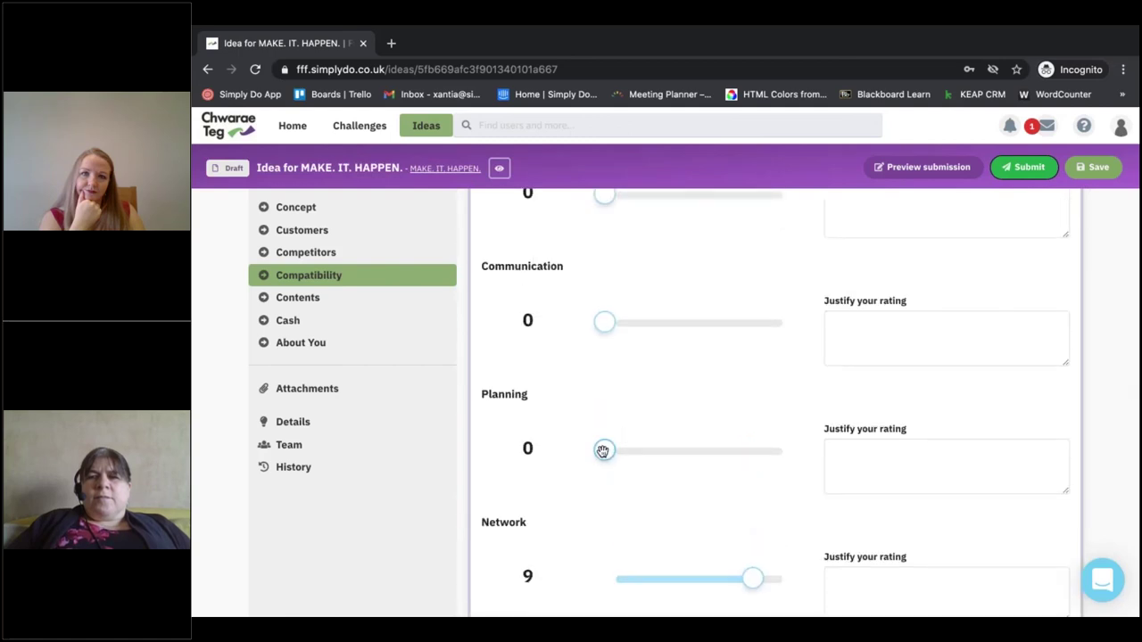
click(629, 453)
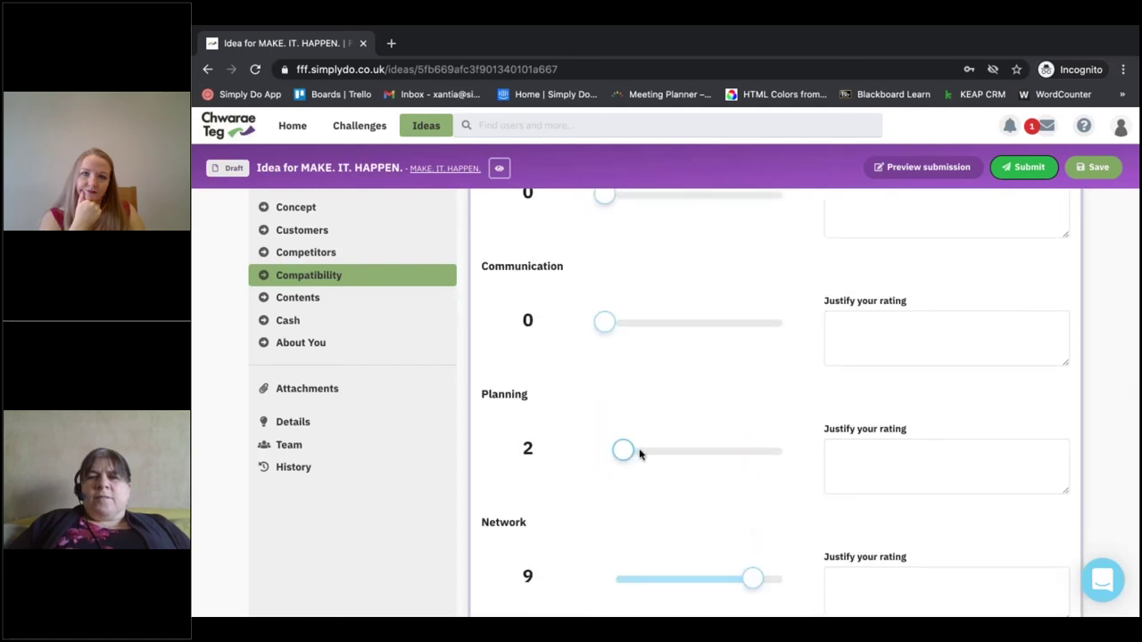
click(828, 449)
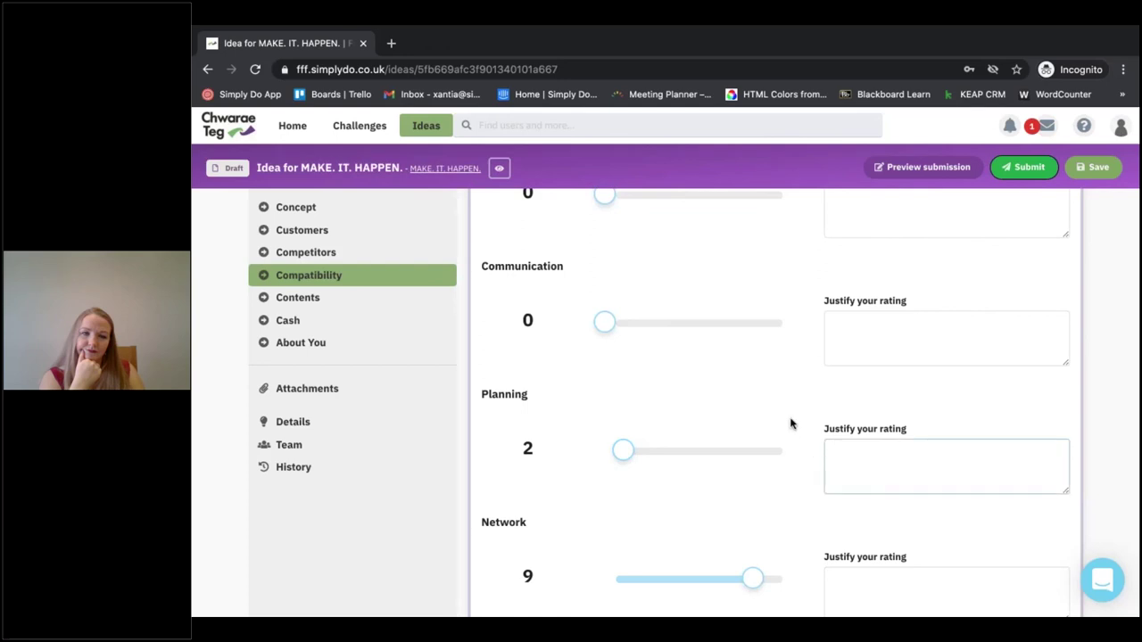
Add two Social media components and a Communications component to the Contents overview.
scroll(791, 424, down, 3)
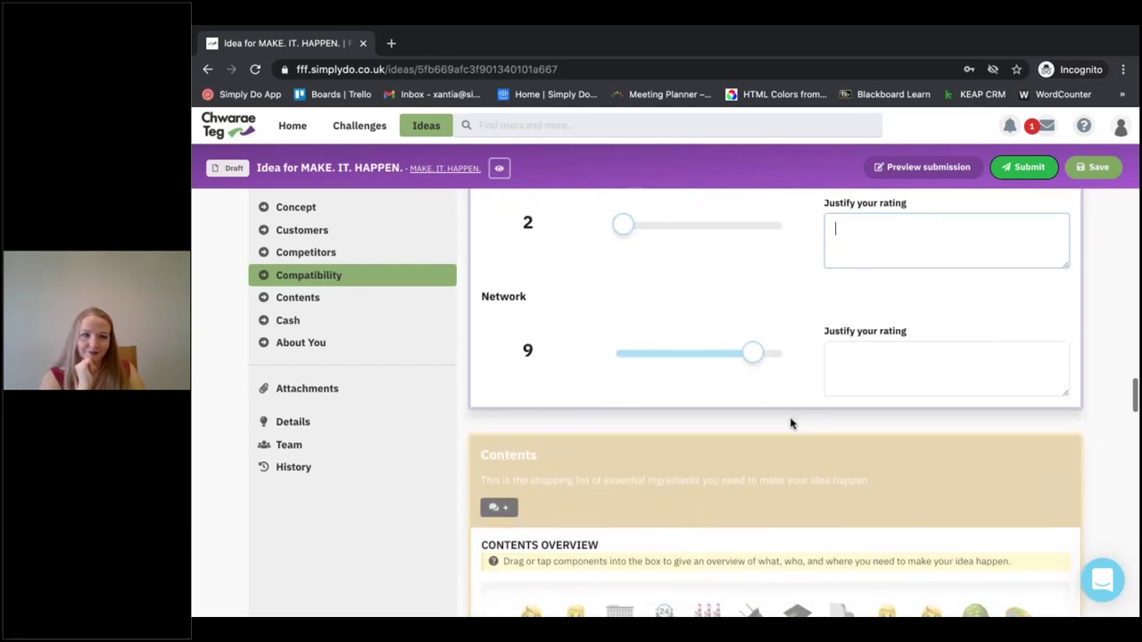
scroll(791, 424, down, 2)
scroll(790, 423, down, 2)
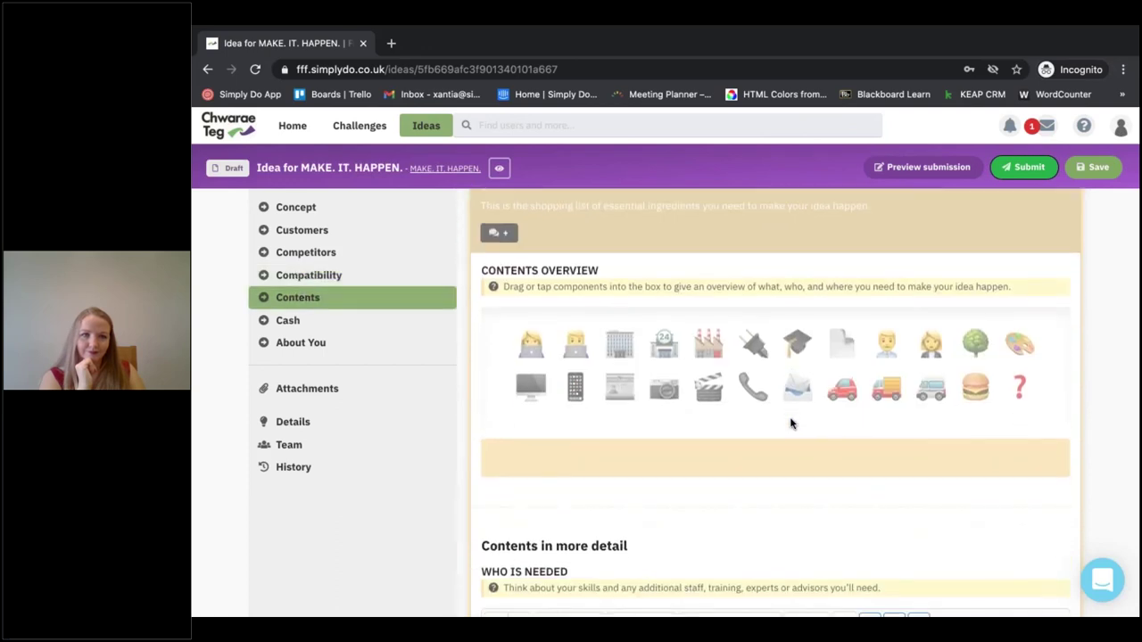
scroll(791, 424, up, 1)
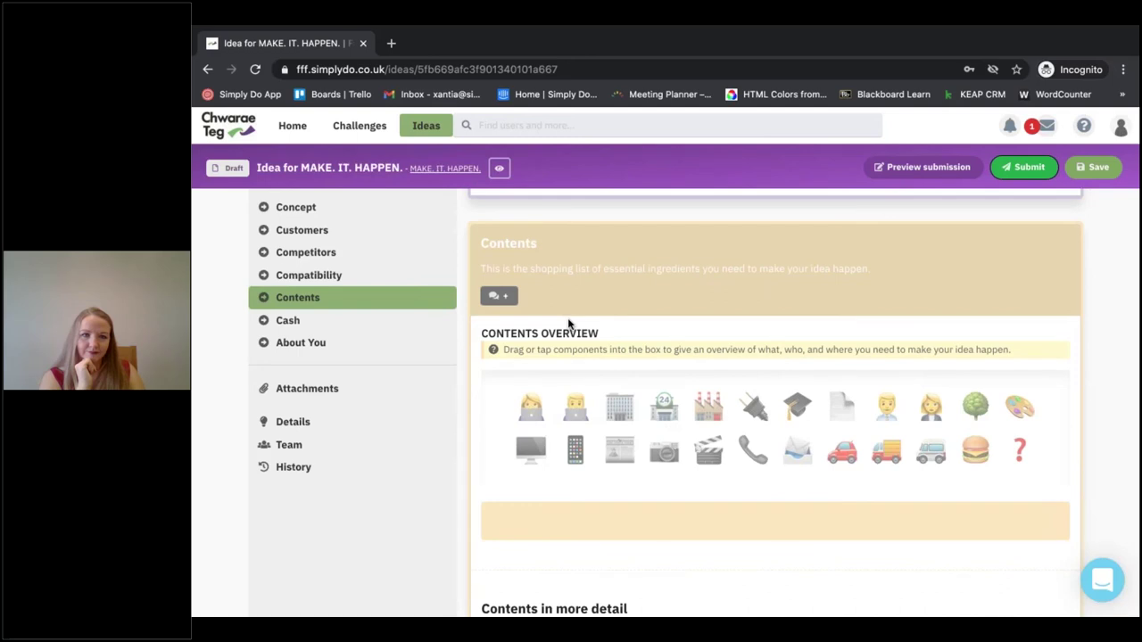
scroll(568, 324, down, 2)
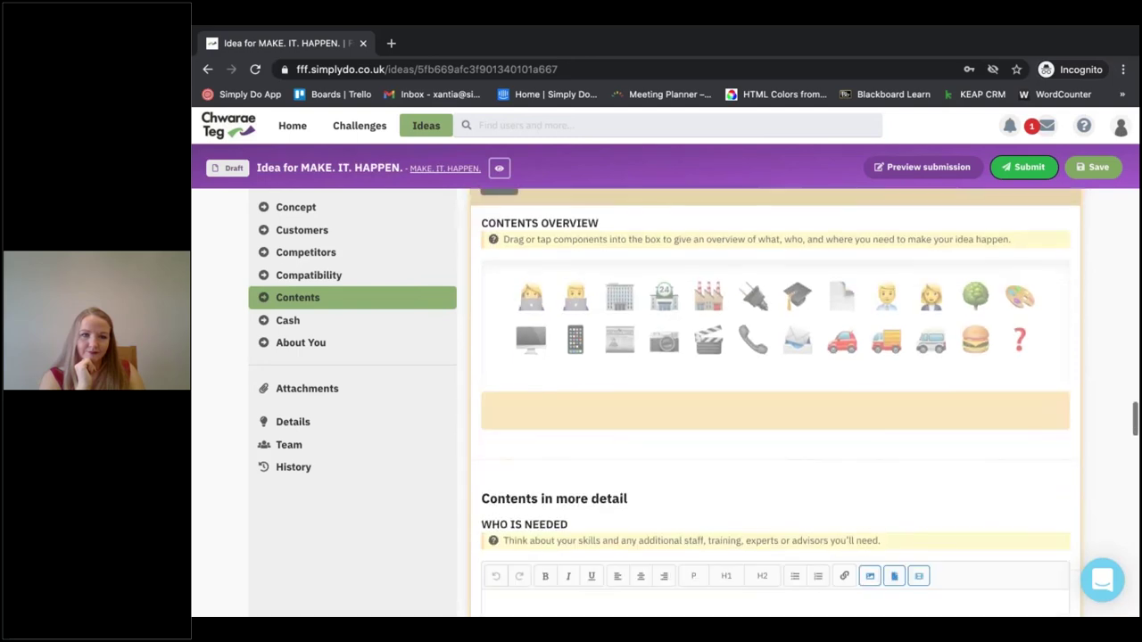
click(576, 337)
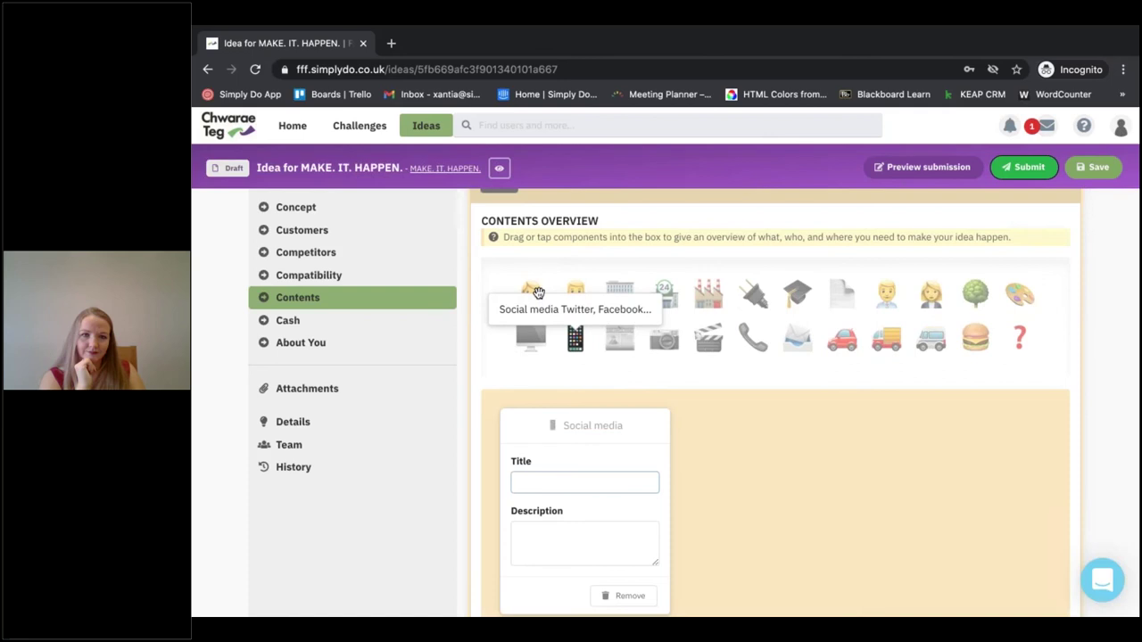
click(576, 335)
click(750, 333)
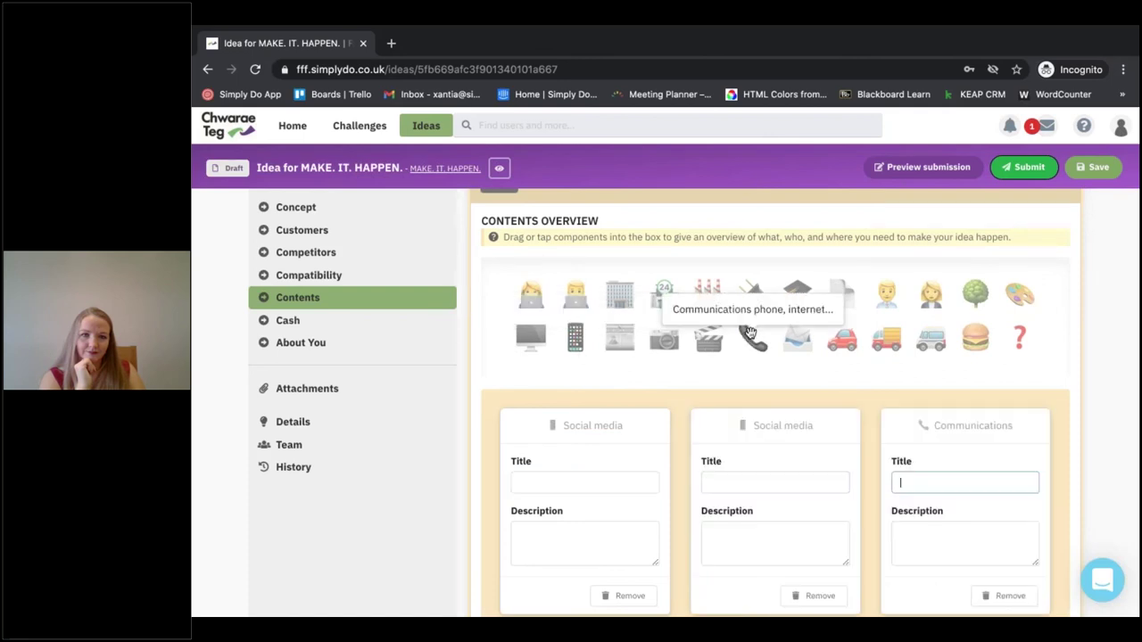
Add a Staff component to the Contents overview and check the component cards.
scroll(757, 420, down, 2)
click(722, 368)
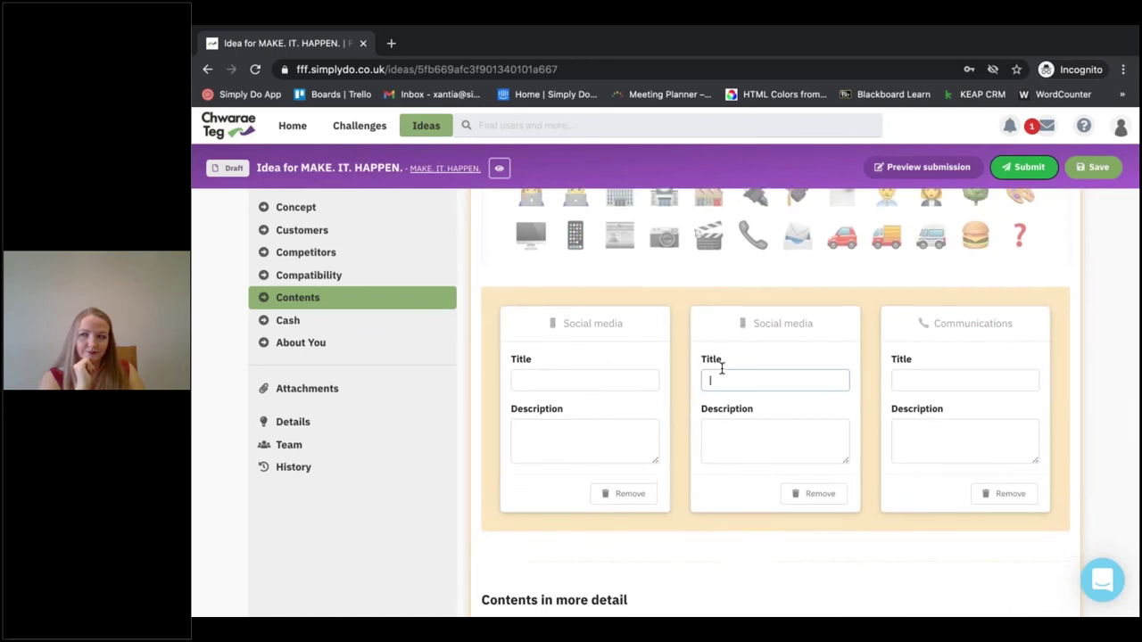
scroll(719, 369, up, 1)
click(575, 263)
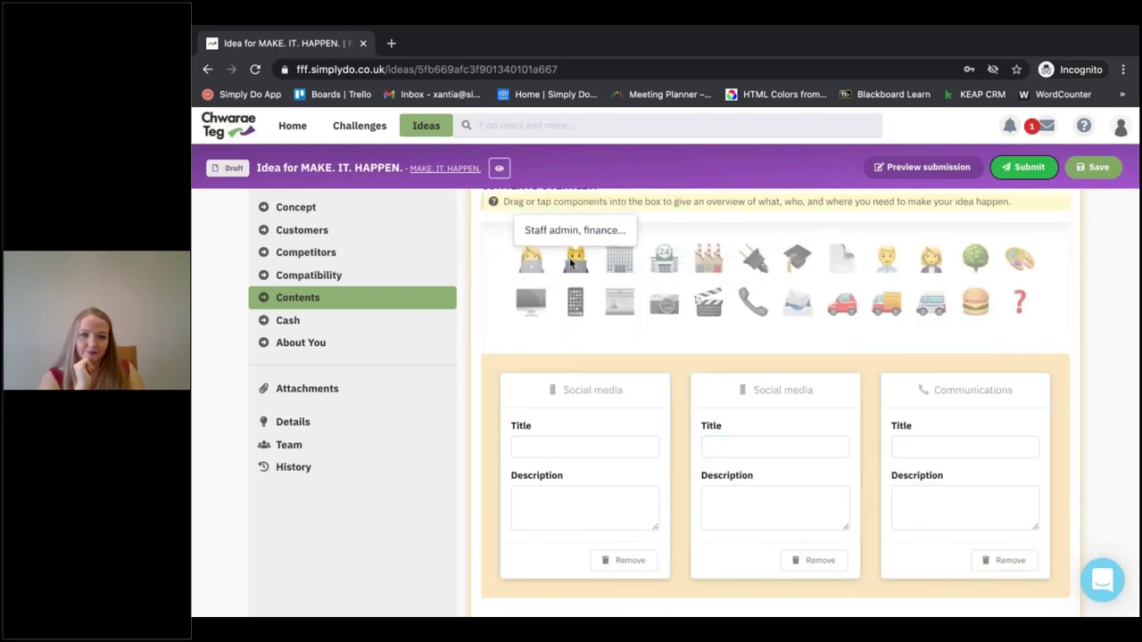
click(532, 259)
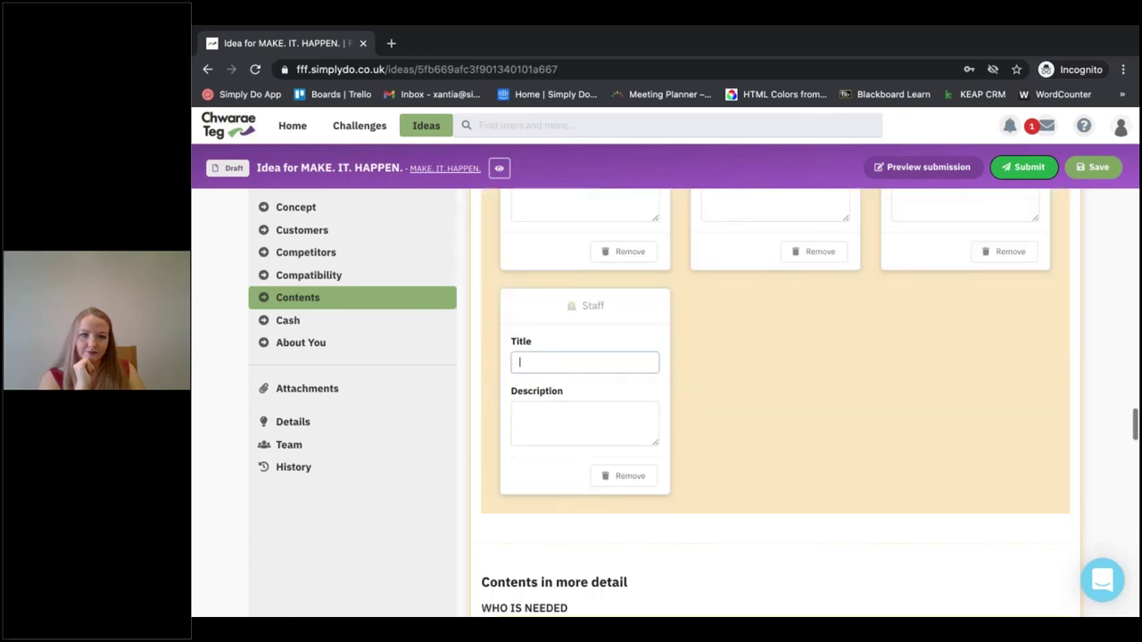
scroll(535, 264, up, 2)
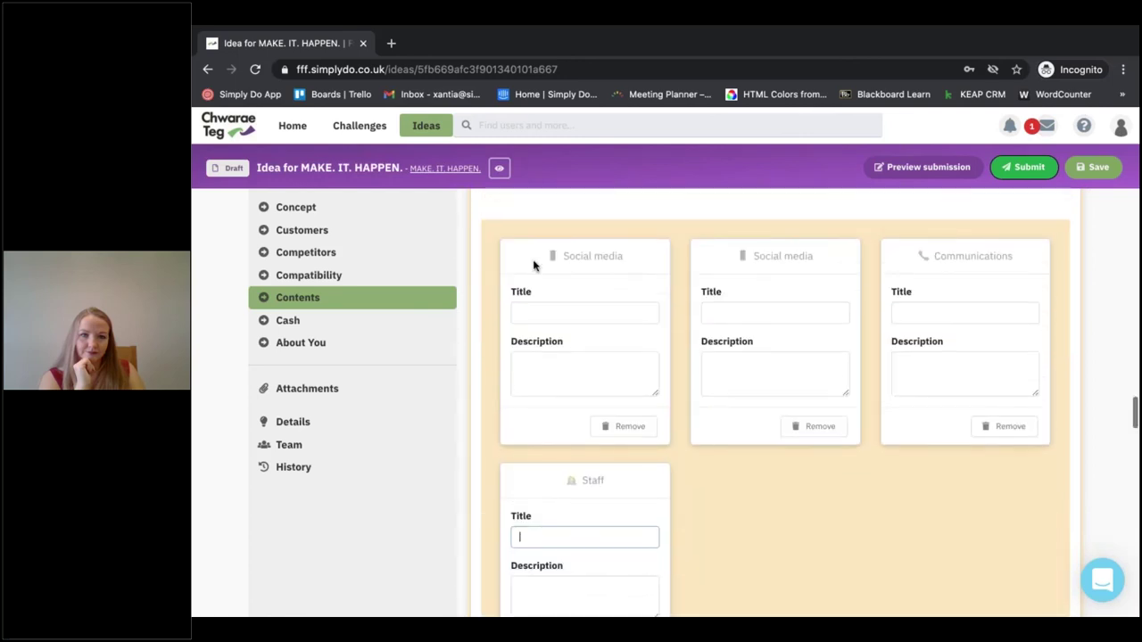
Examine the detailed Contents fields on who, what and where is needed and the extra information field.
scroll(542, 535, down, 5)
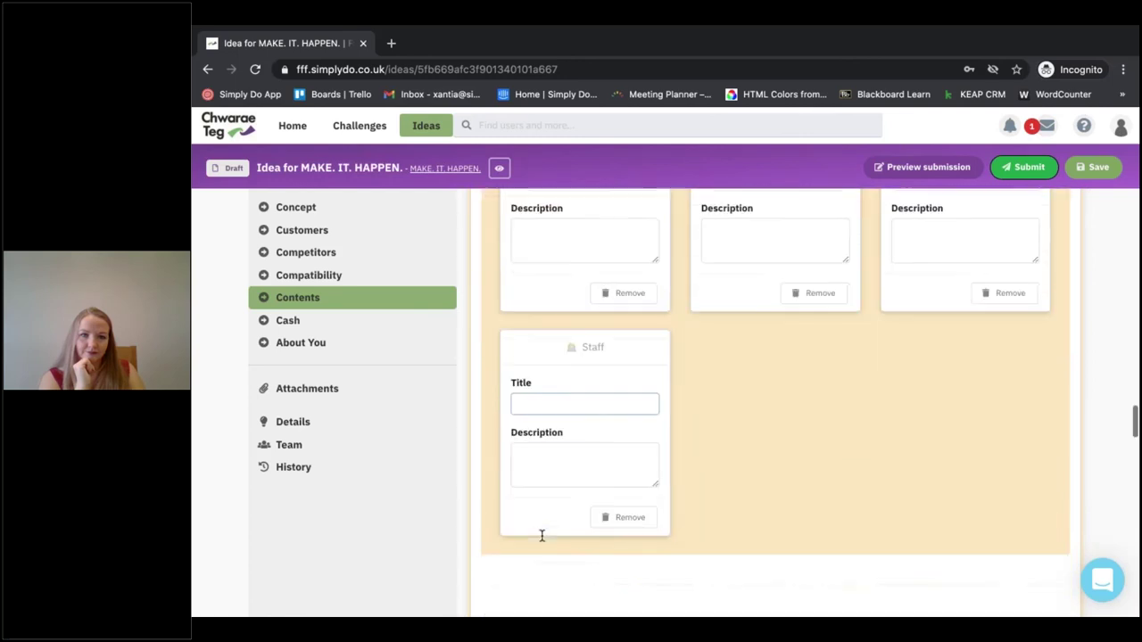
scroll(540, 348, down, 1)
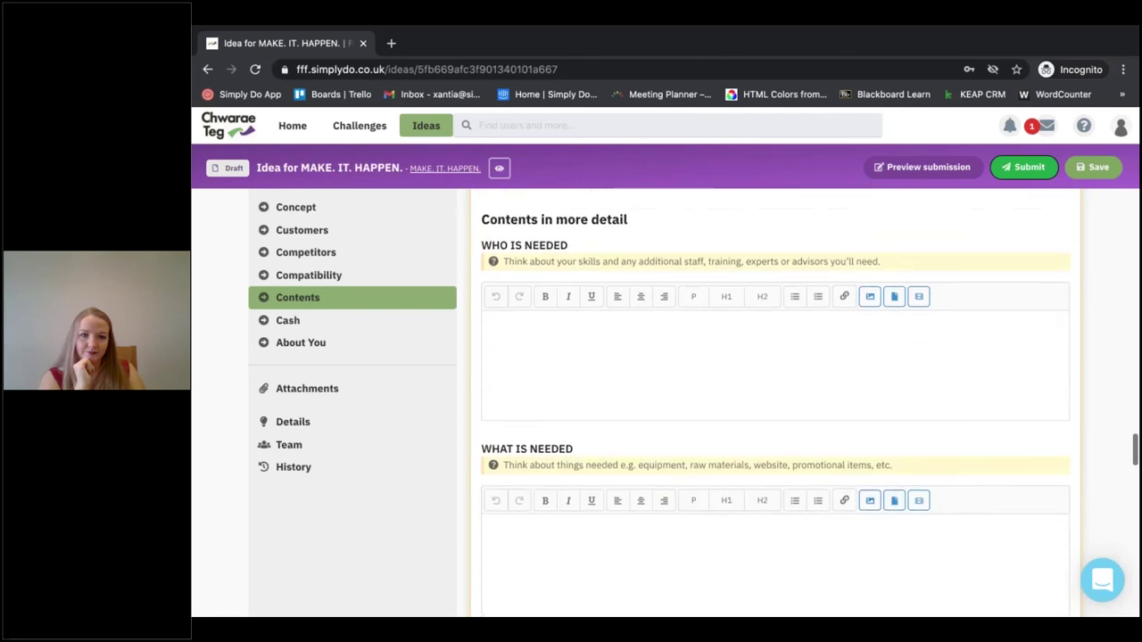
click(541, 348)
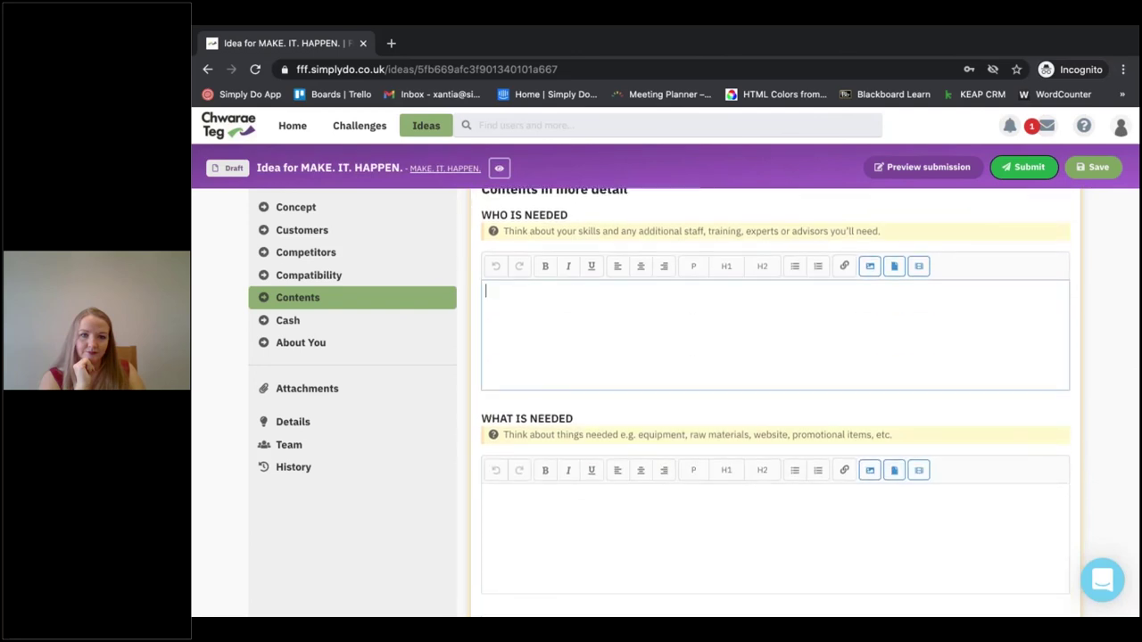
scroll(540, 410, down, 2)
scroll(776, 402, down, 7)
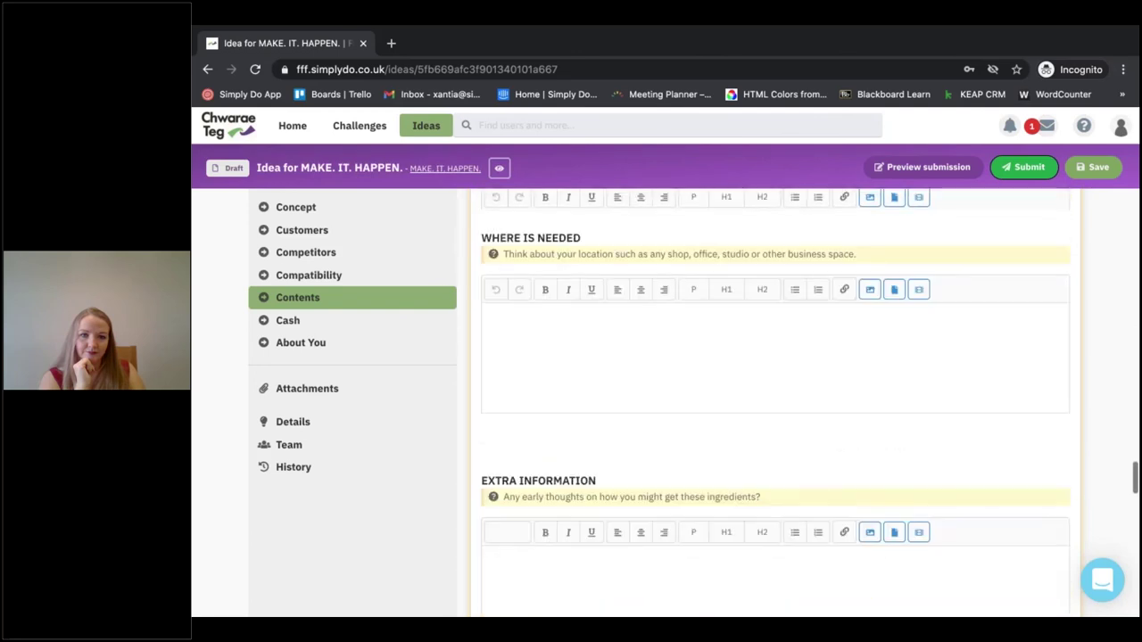
Examine the Cash section's income, spending and spreadsheet fields, the About You questions and the Attachments area.
scroll(775, 402, down, 1)
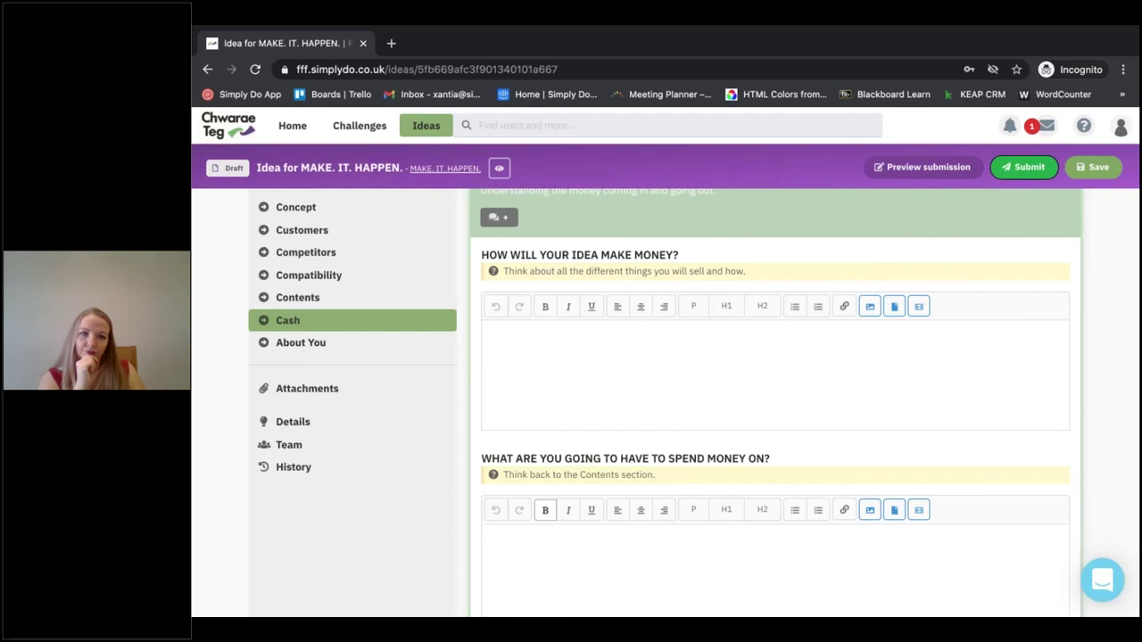
click(539, 366)
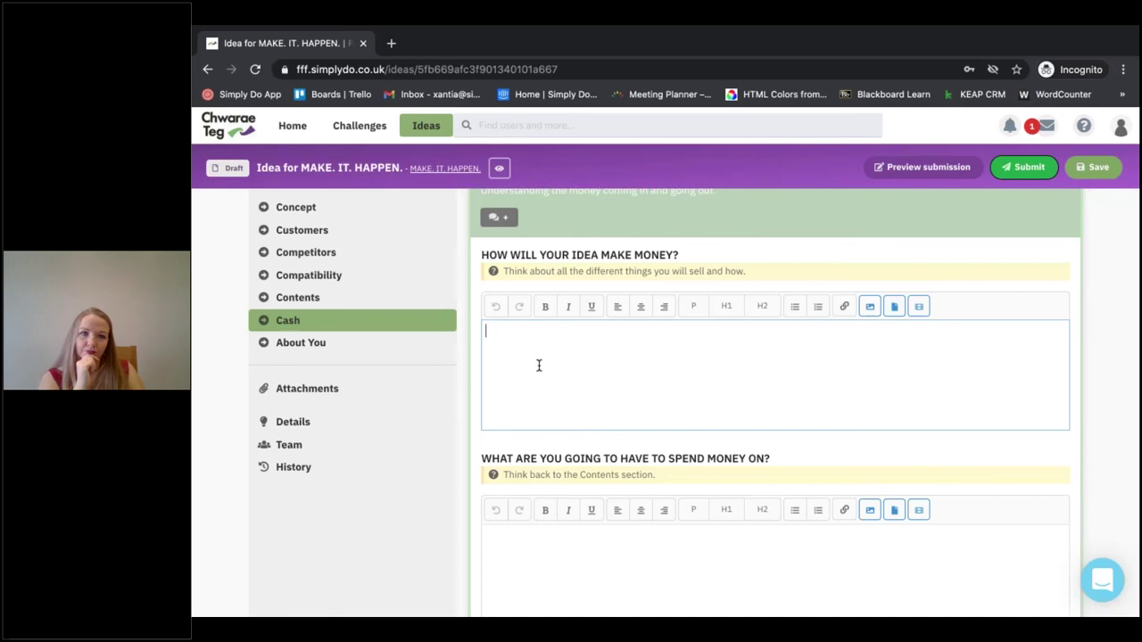
scroll(539, 365, down, 2)
scroll(531, 412, down, 1)
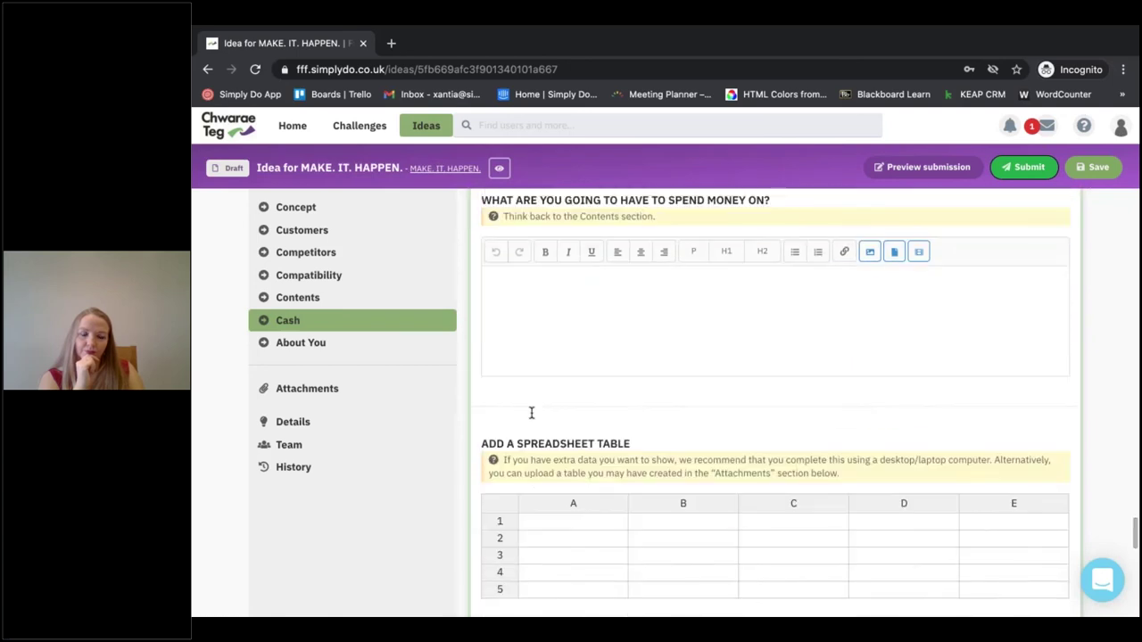
scroll(531, 413, down, 5)
scroll(693, 401, down, 1)
scroll(775, 402, down, 1)
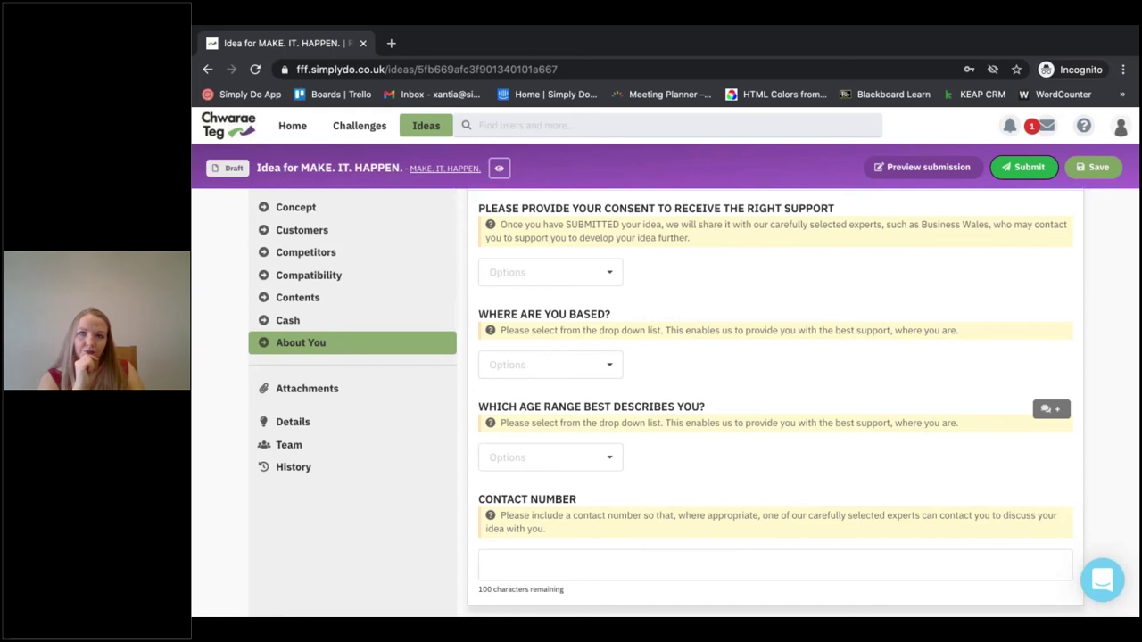
scroll(775, 401, down, 4)
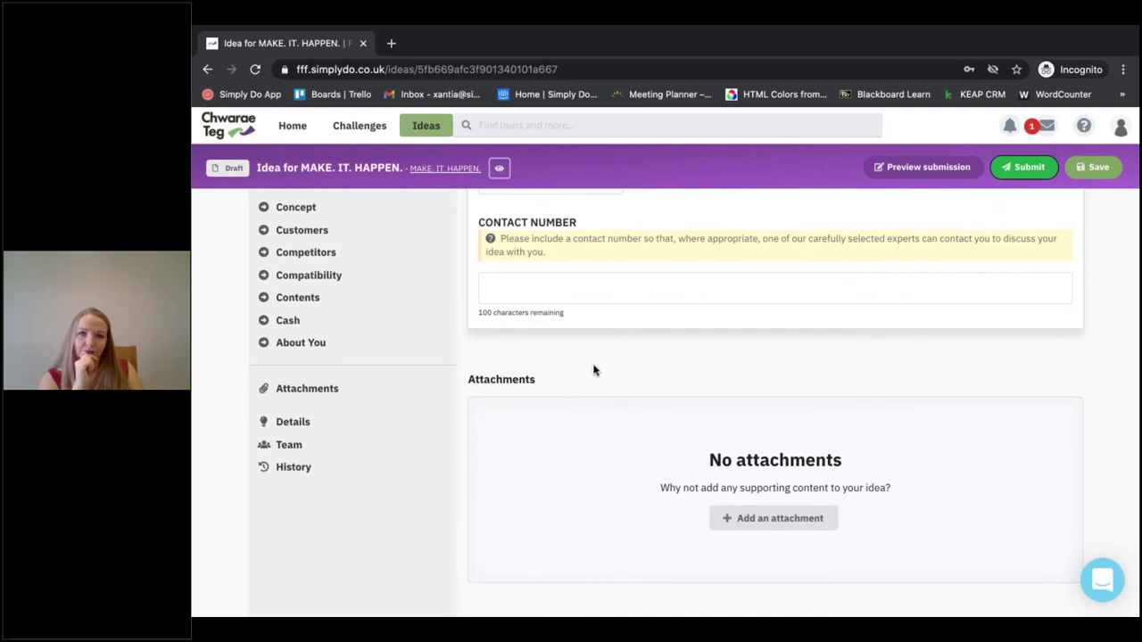
Open the support chat, view its messaging and article search options, and close it.
click(1102, 579)
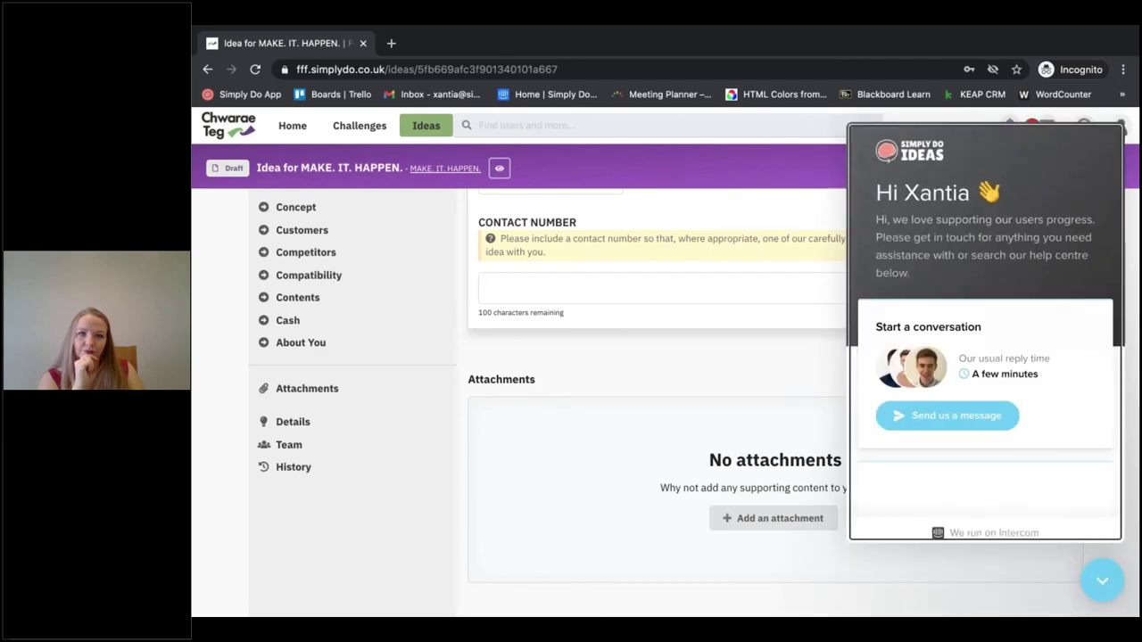
scroll(942, 343, down, 1)
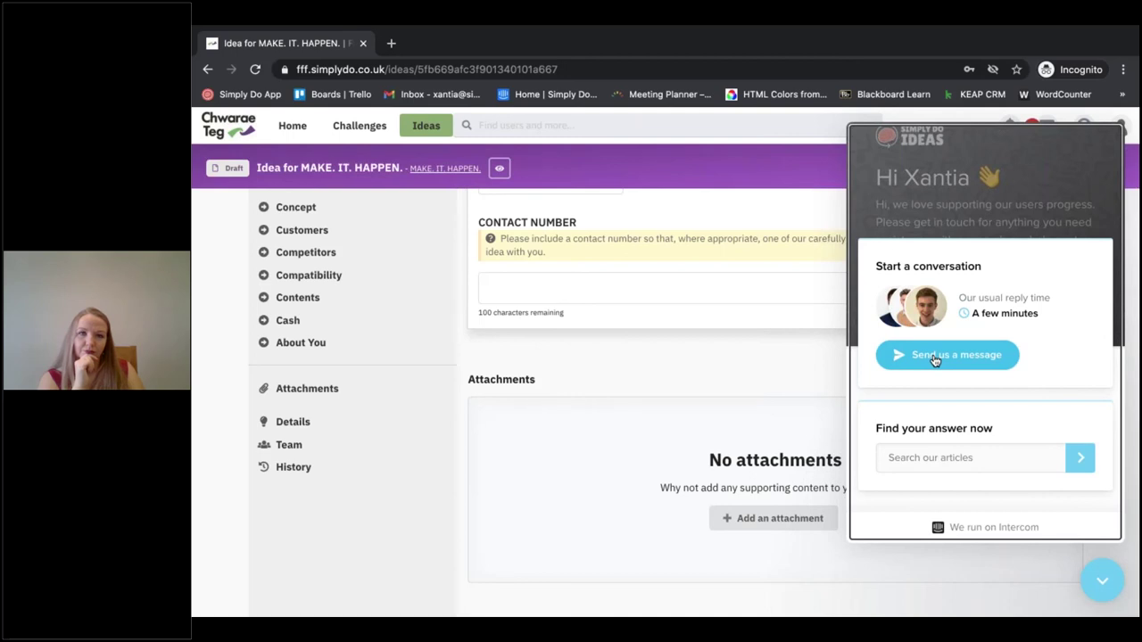
click(1103, 580)
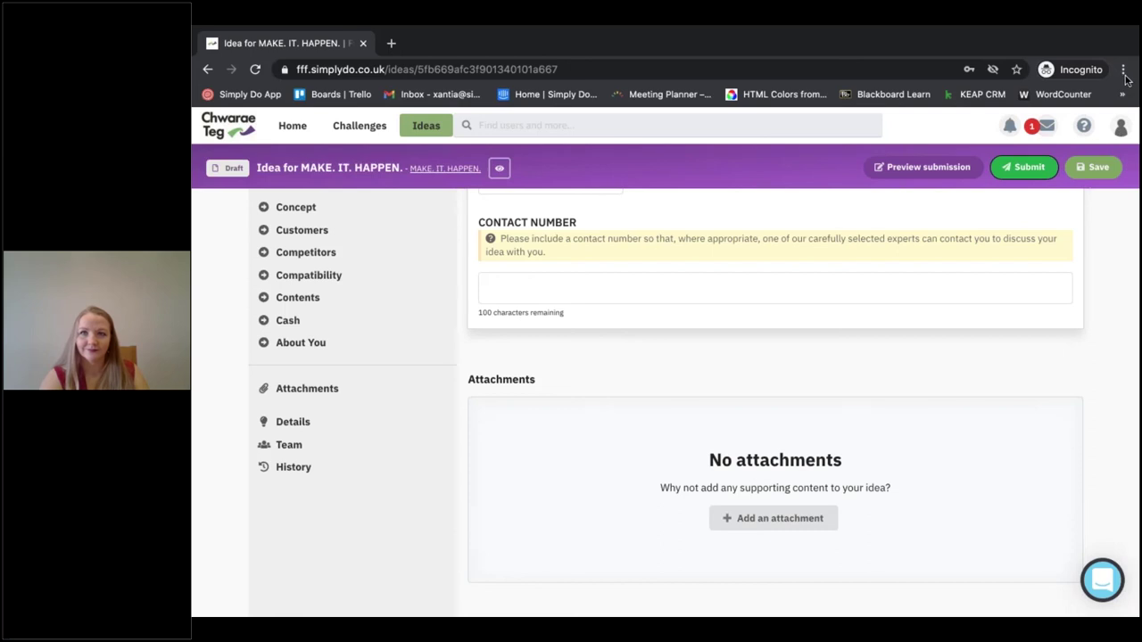
Go back through the idea form to the Compatibility section and jump to the Concept section.
scroll(981, 302, up, 10)
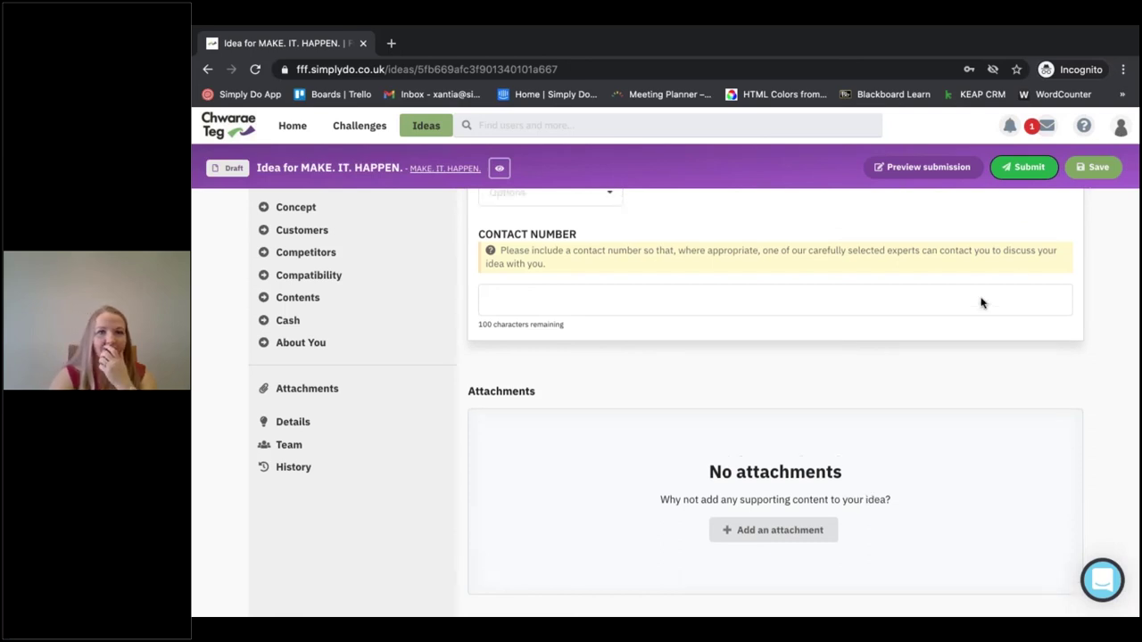
scroll(982, 302, up, 10)
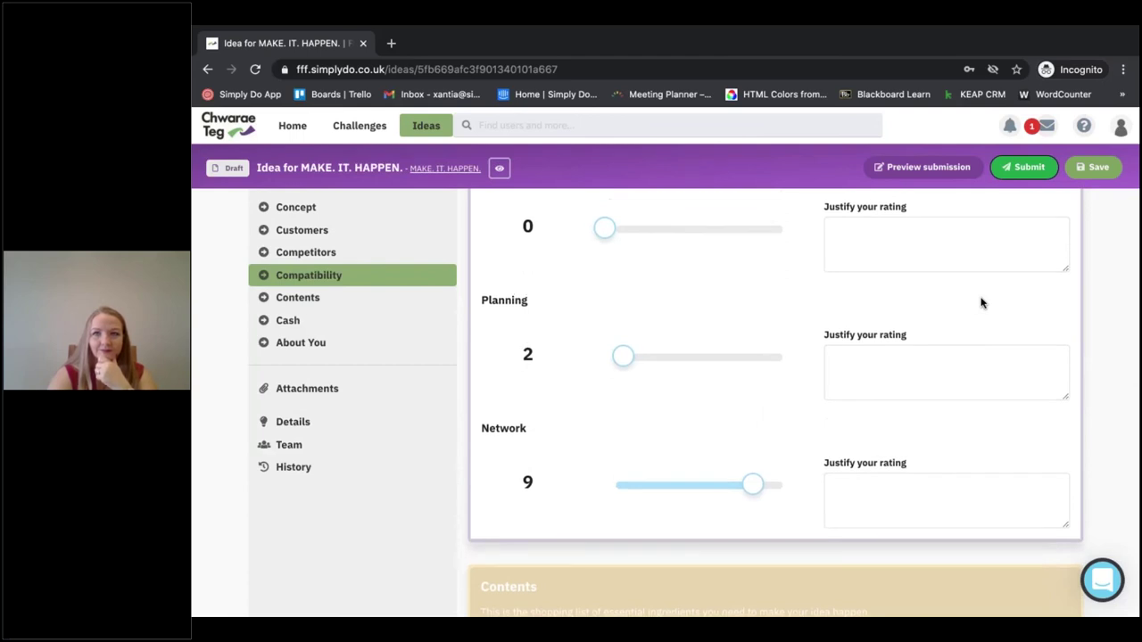
scroll(988, 266, up, 7)
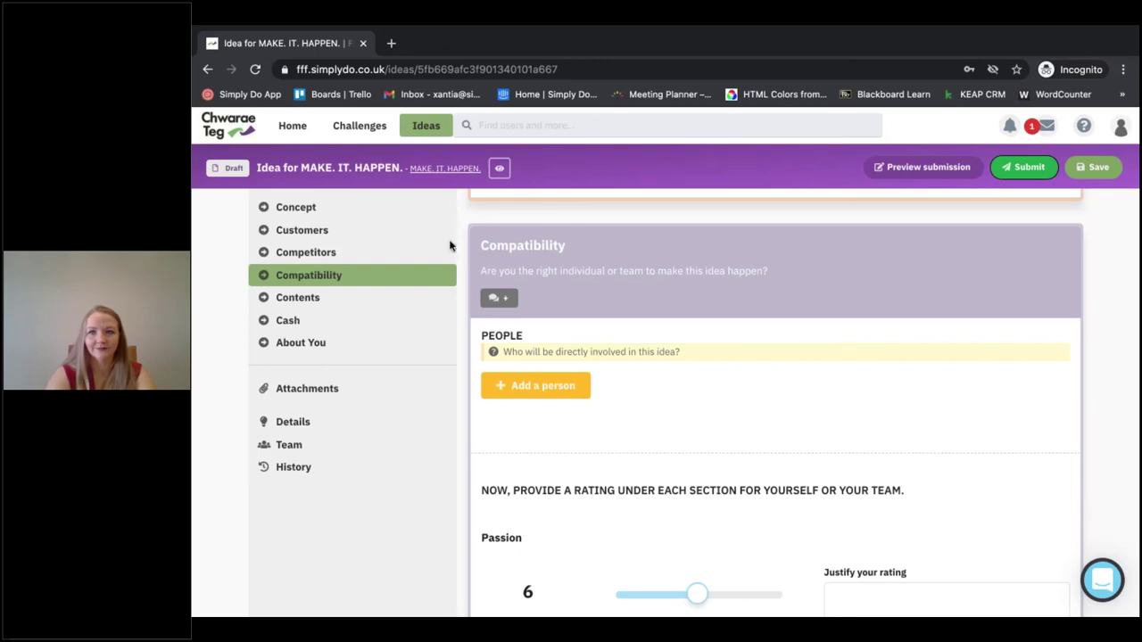
click(291, 209)
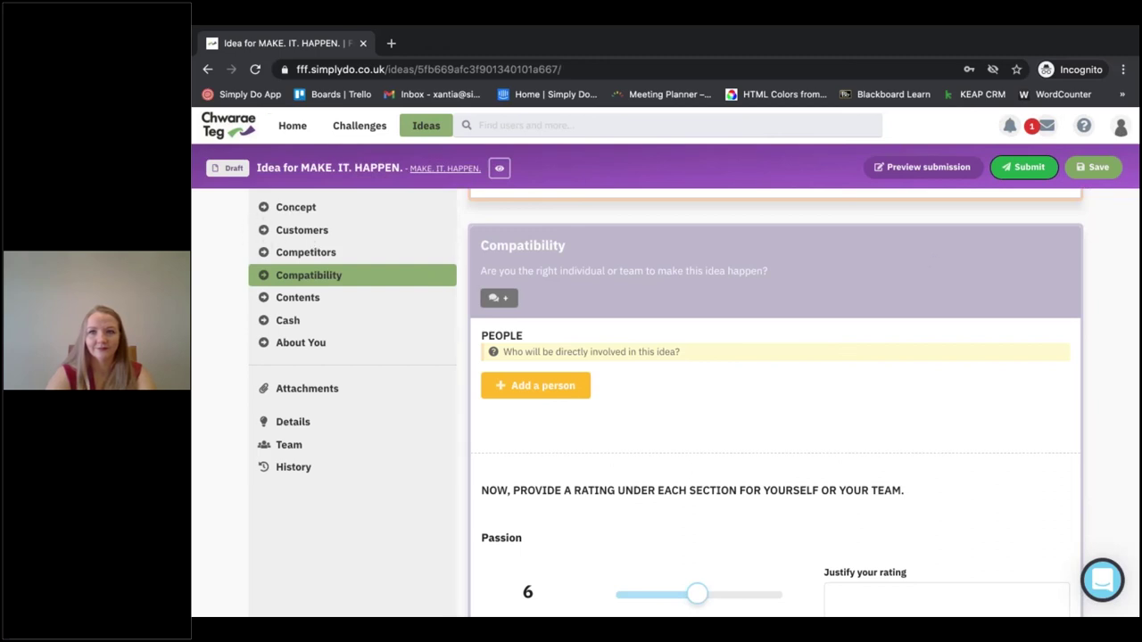